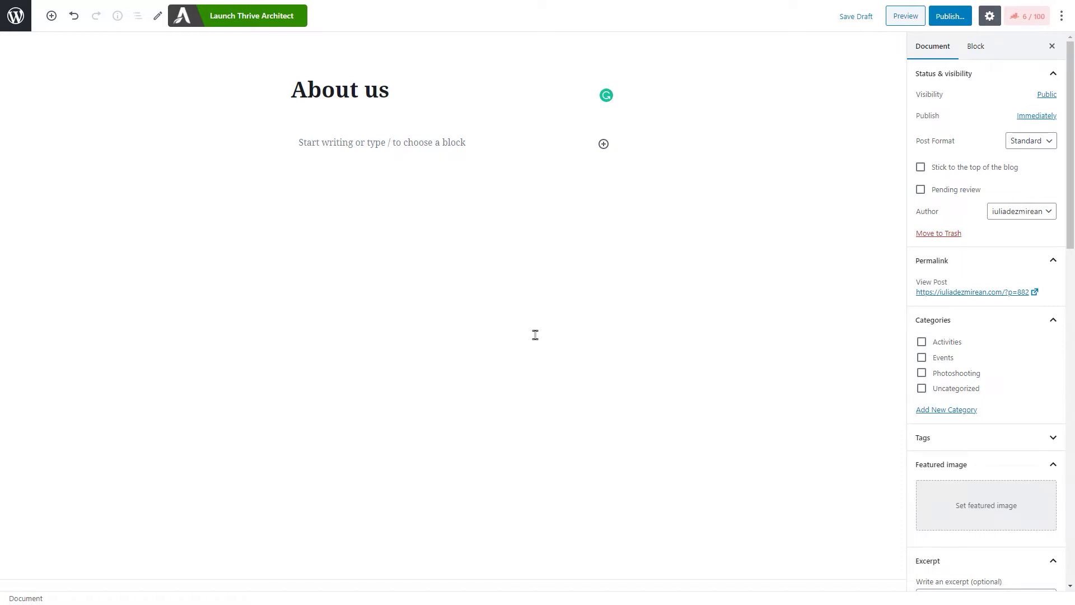
Step: Launch Thrive Architect on the About us post and drag a Tabs element, found by searching 'tabs', into the content
left_click(271, 14)
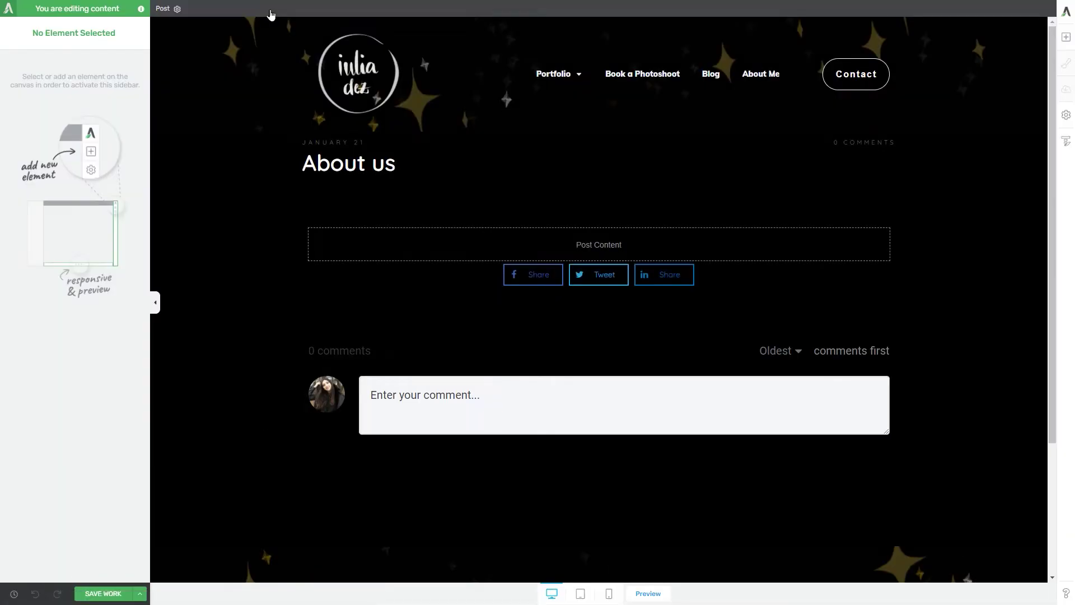
left_click(1066, 36)
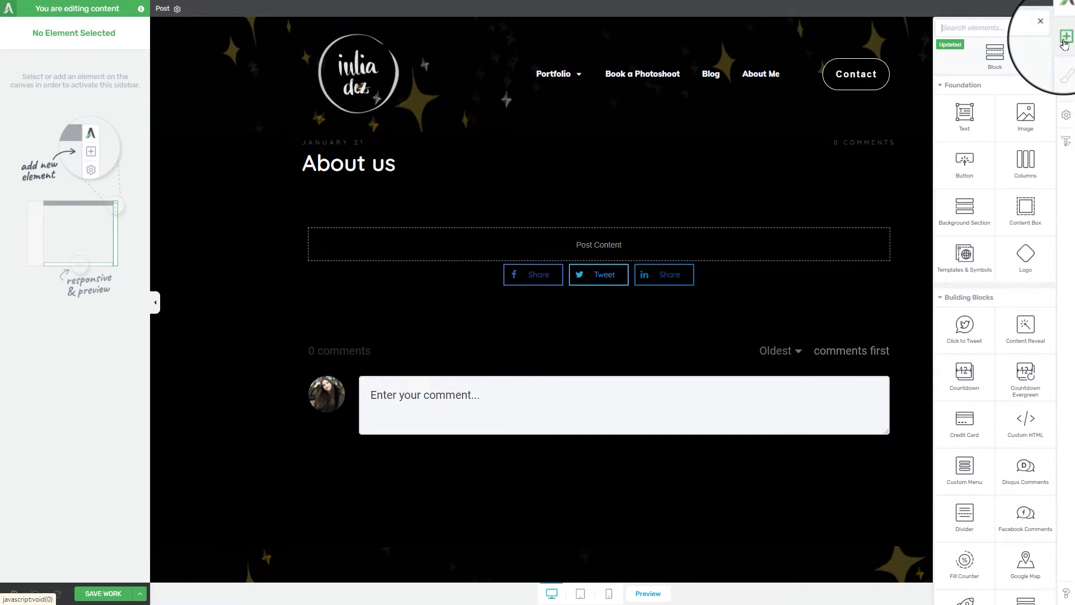
scroll(1006, 168, "down", 3)
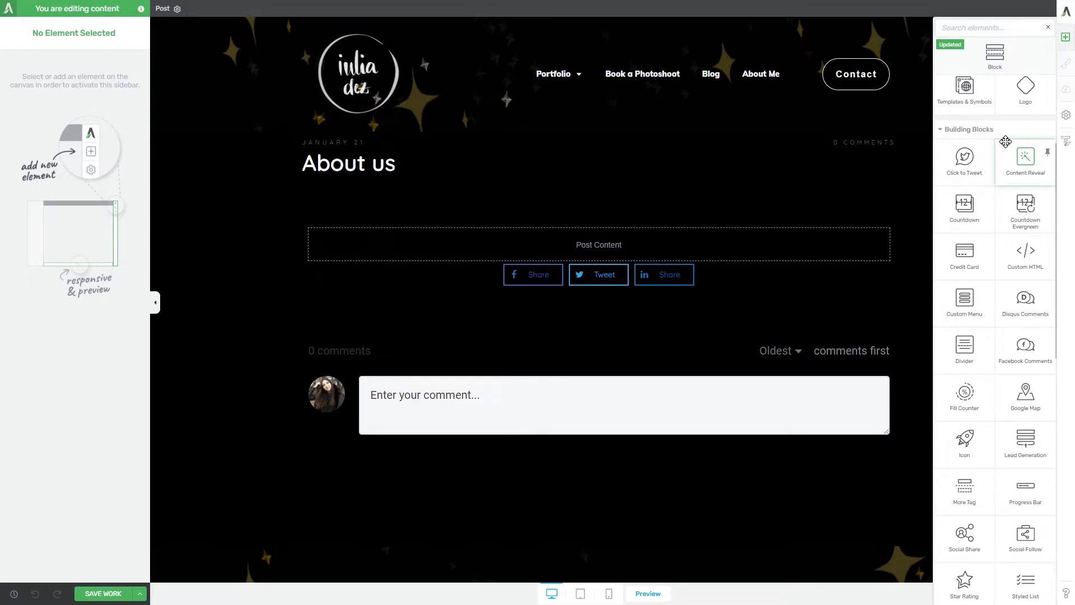
type("tabs")
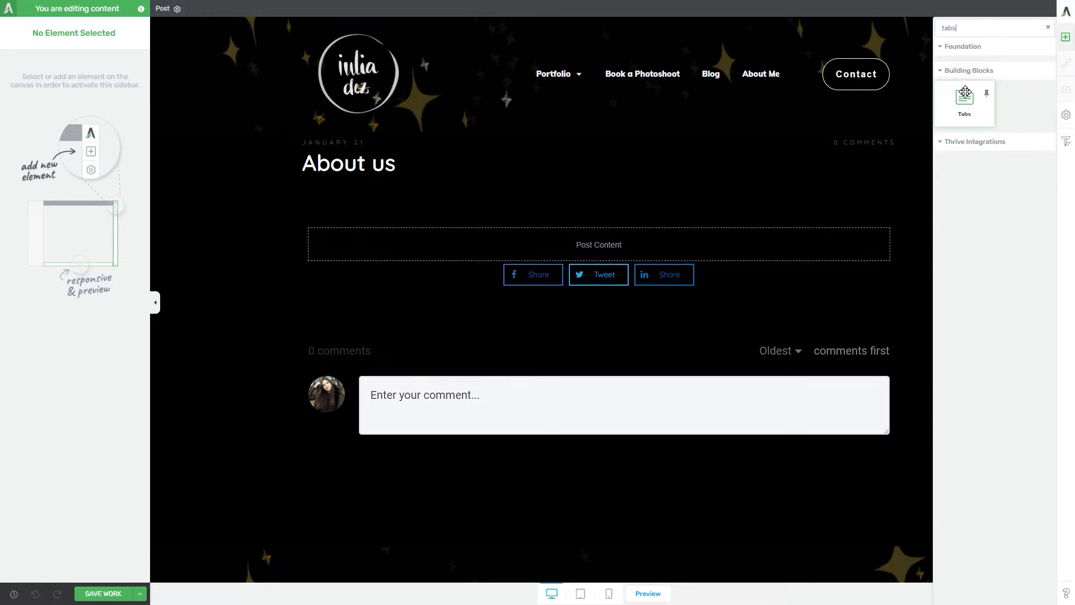
left_click_drag(973, 94, 604, 269)
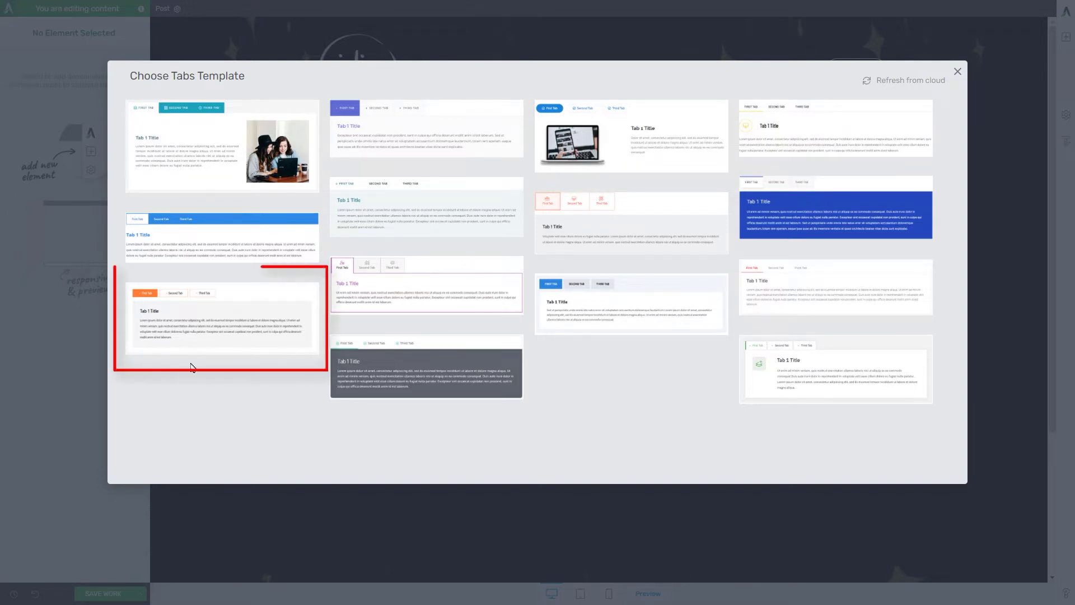
Step: Insert the tabs using Tab Template 12, the orange-tab layout
left_click(206, 321)
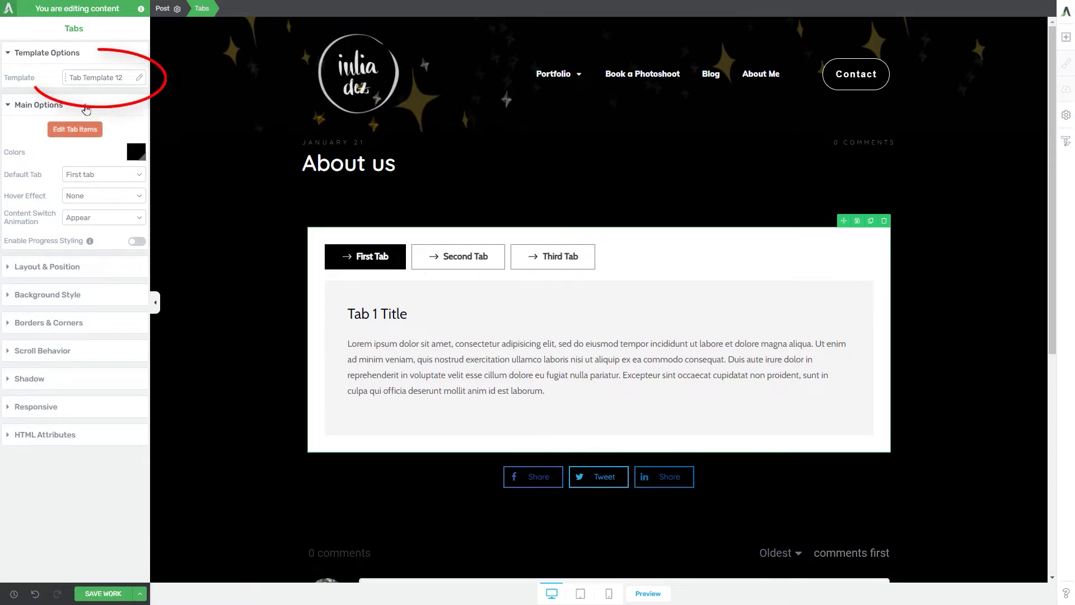
Step: Replace the tabs template with Tabs Template 09, the icon-topped tab layout
left_click(87, 83)
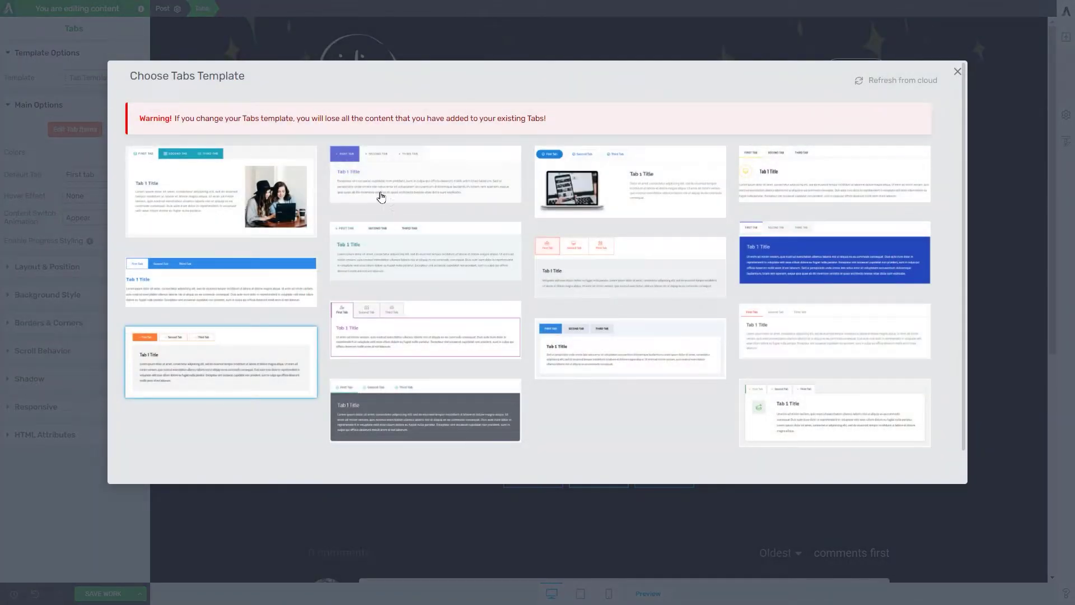
left_click(595, 271)
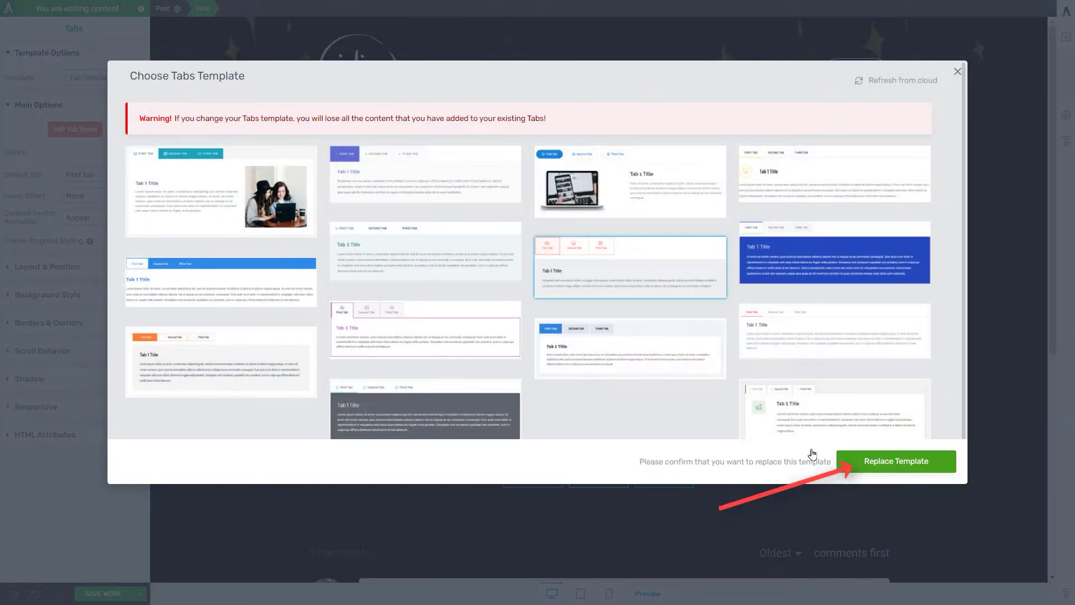
left_click(881, 463)
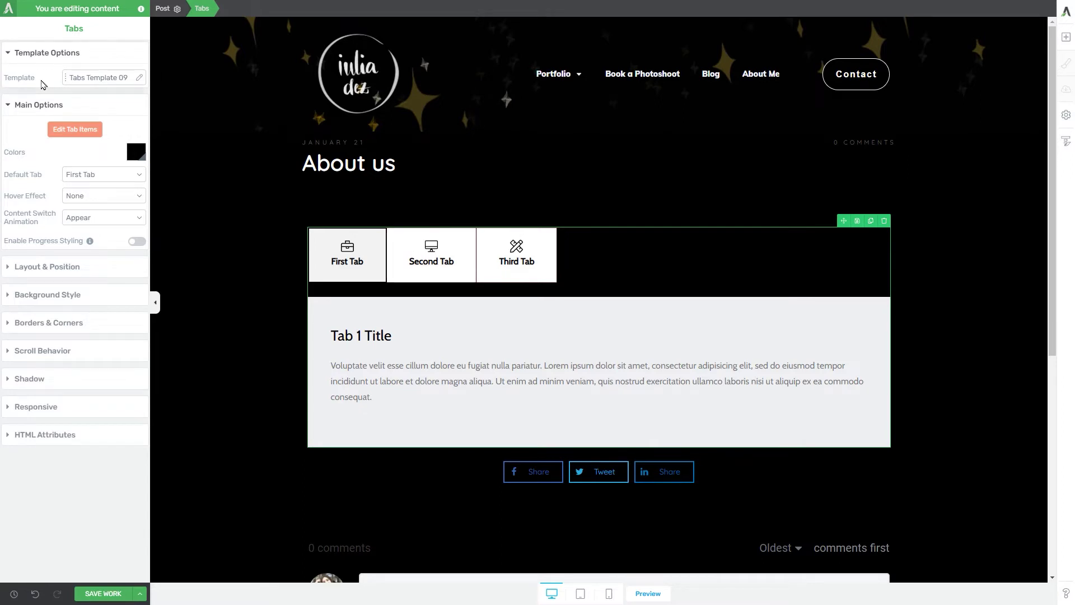
Step: Enter tab-item editing and switch to the Second Tab so Tab 2 Title shows
left_click(81, 129)
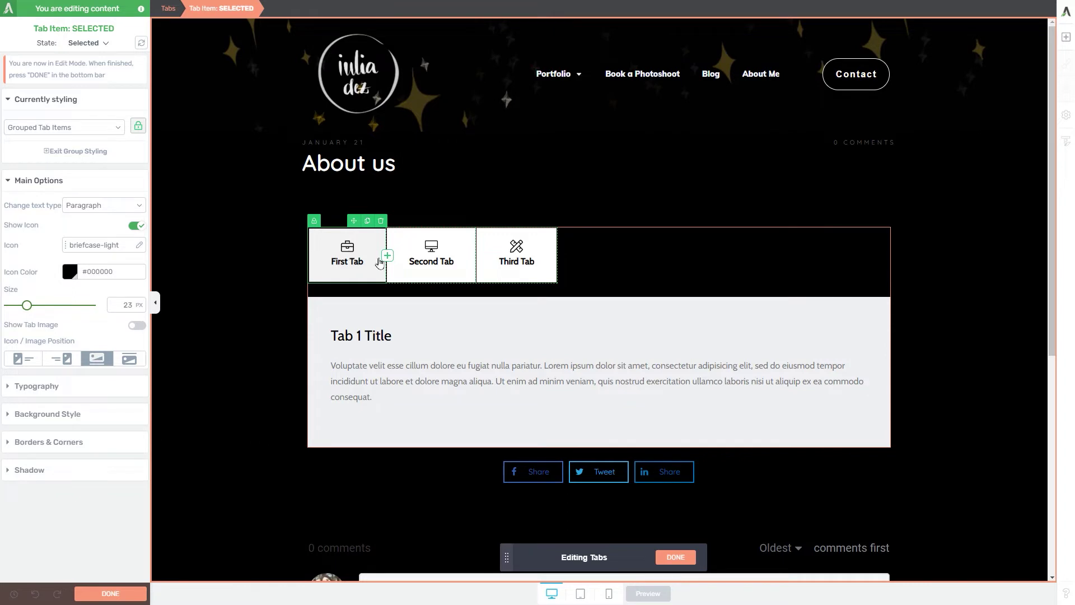
left_click(422, 259)
left_click(547, 274)
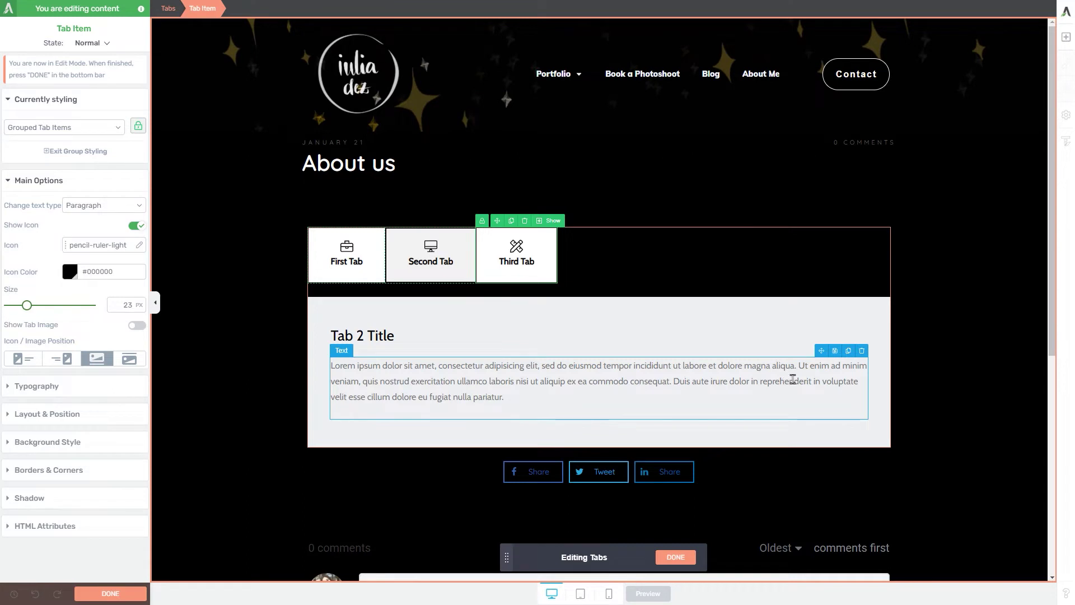
Step: Add the pink flower photo 3-3.png as an image in the Second Tab's content
left_click(1065, 39)
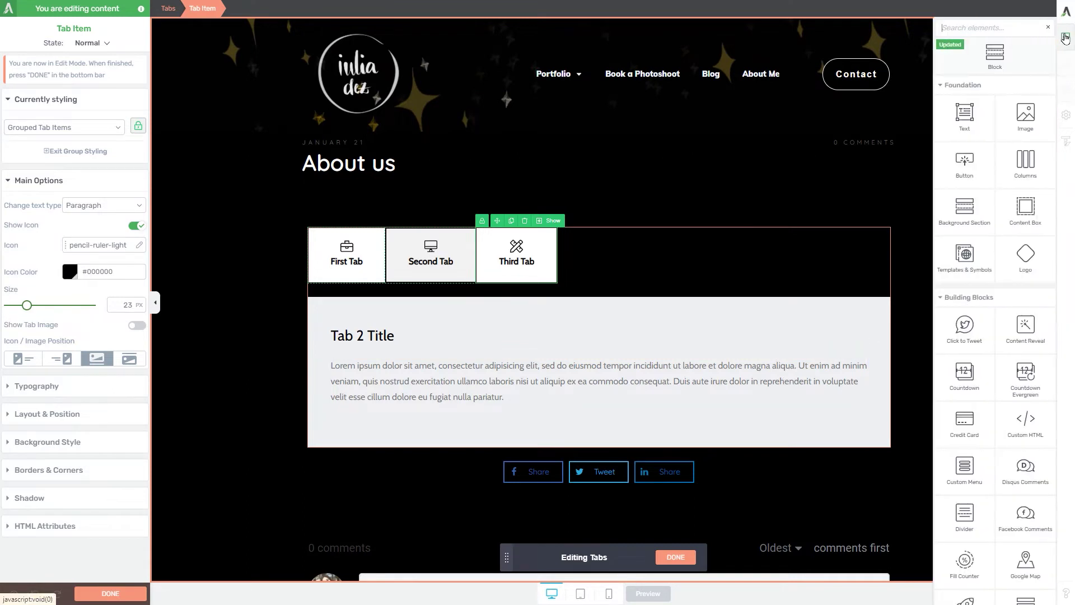
left_click_drag(1033, 108, 857, 379)
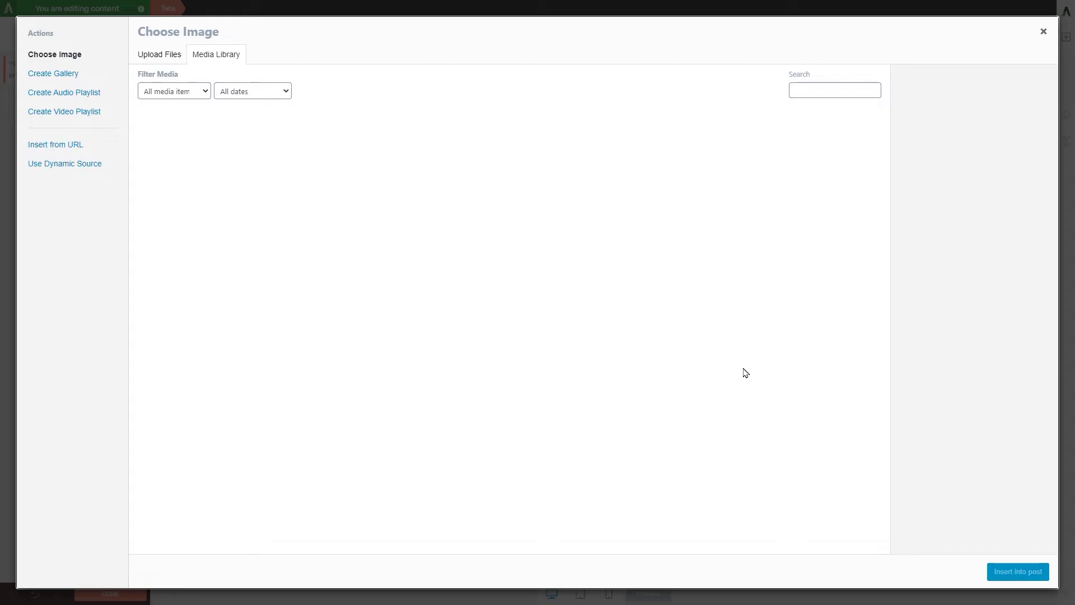
scroll(504, 331, "down", 15)
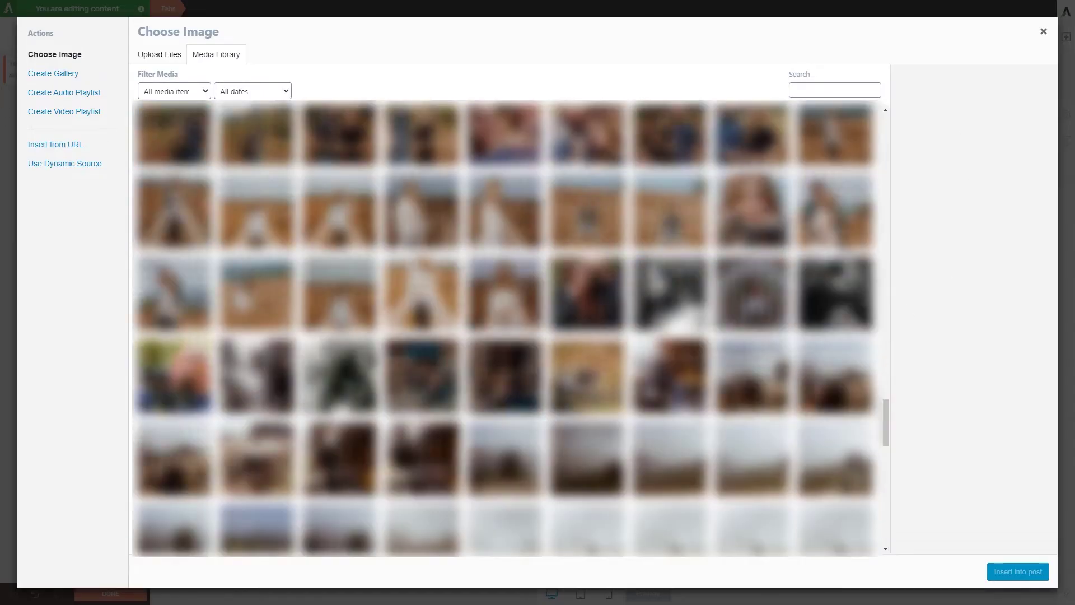
scroll(511, 328, "down", 5)
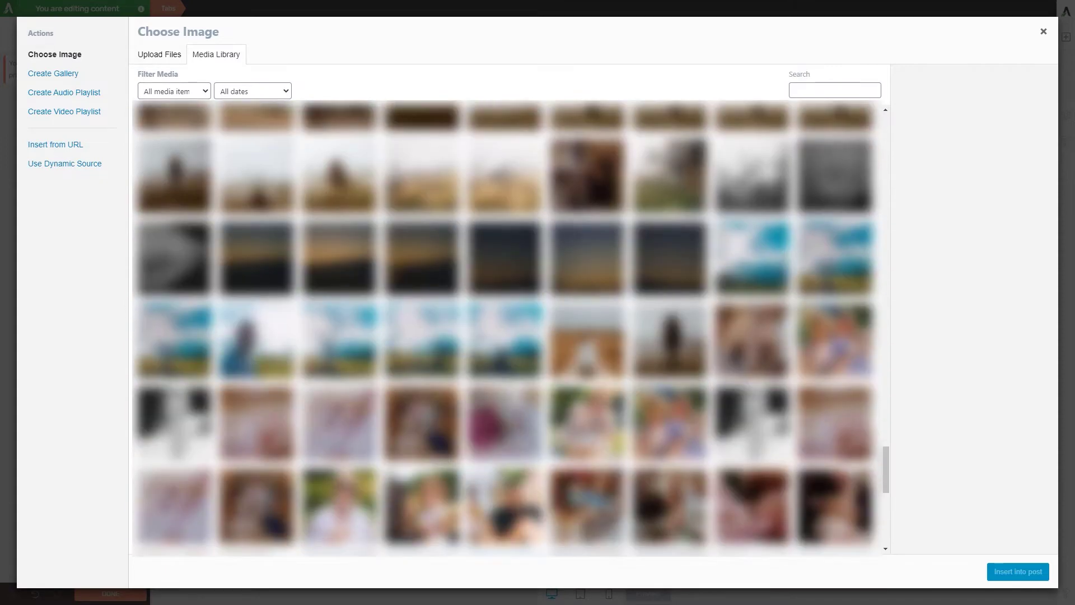
scroll(511, 329, "down", 10)
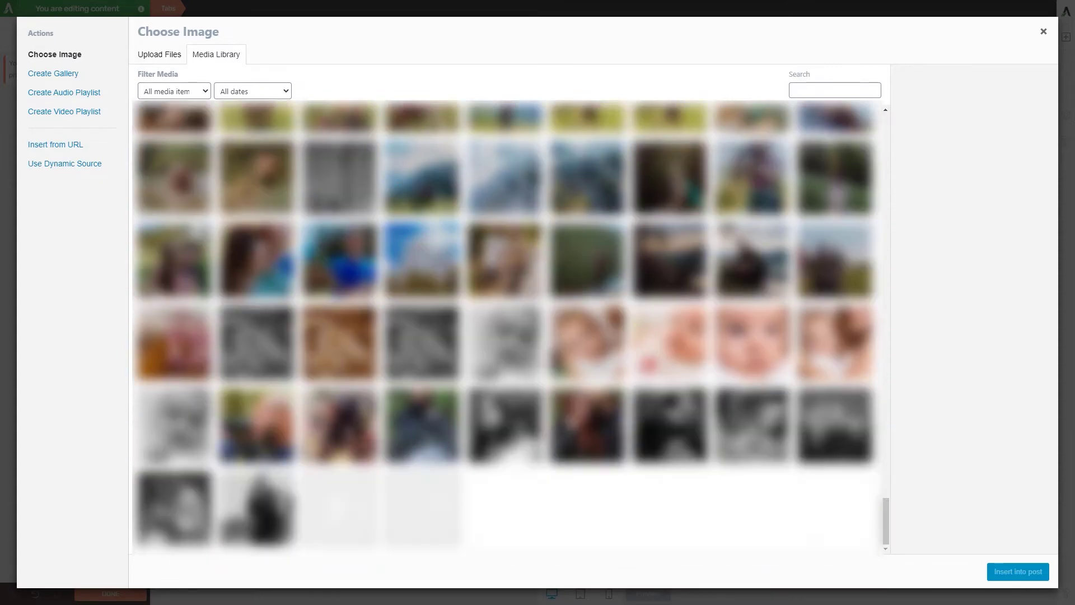
left_click(165, 367)
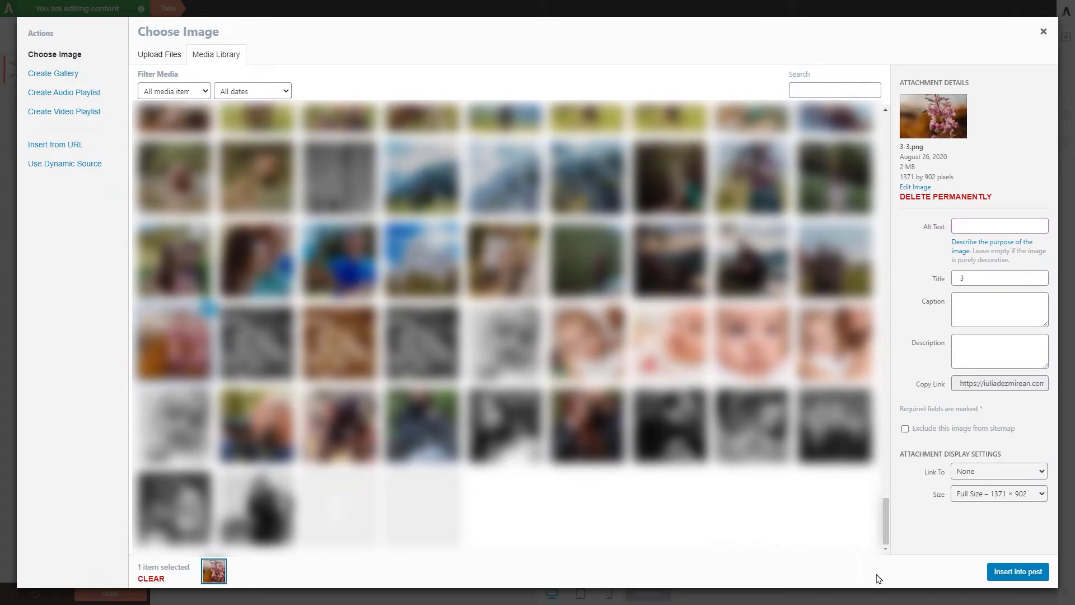
left_click(1020, 572)
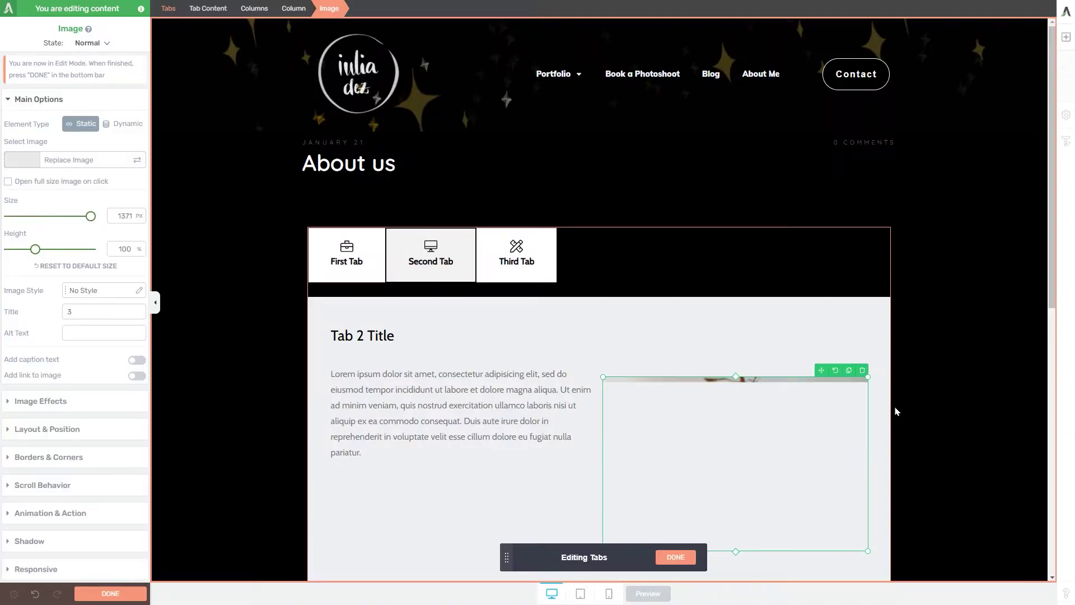
Step: Select the Second Tab on the canvas for styling
scroll(706, 399, "down", 3)
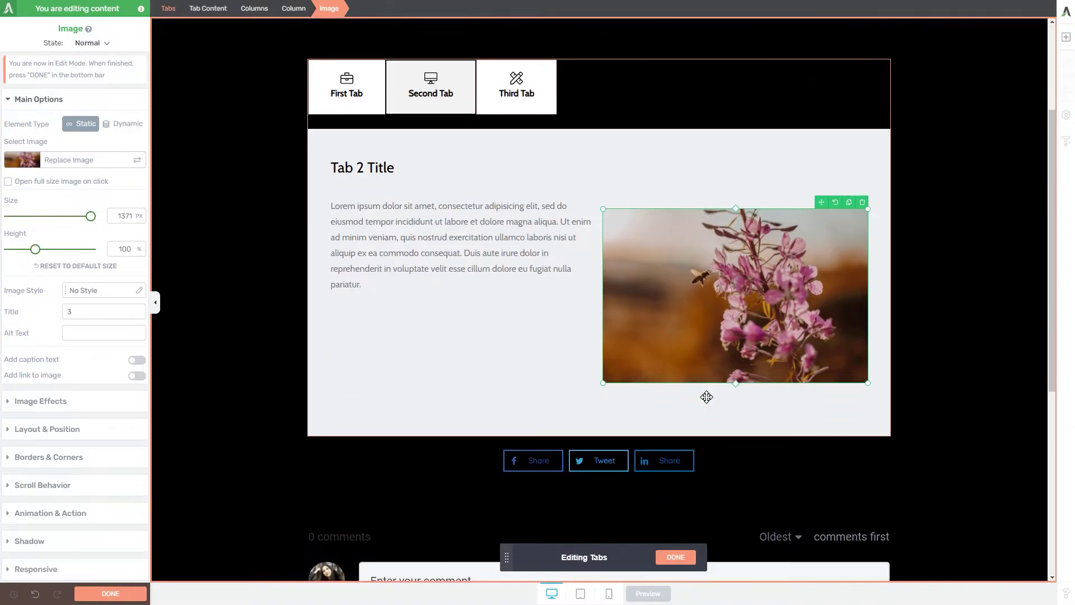
scroll(1051, 344, "up", 1)
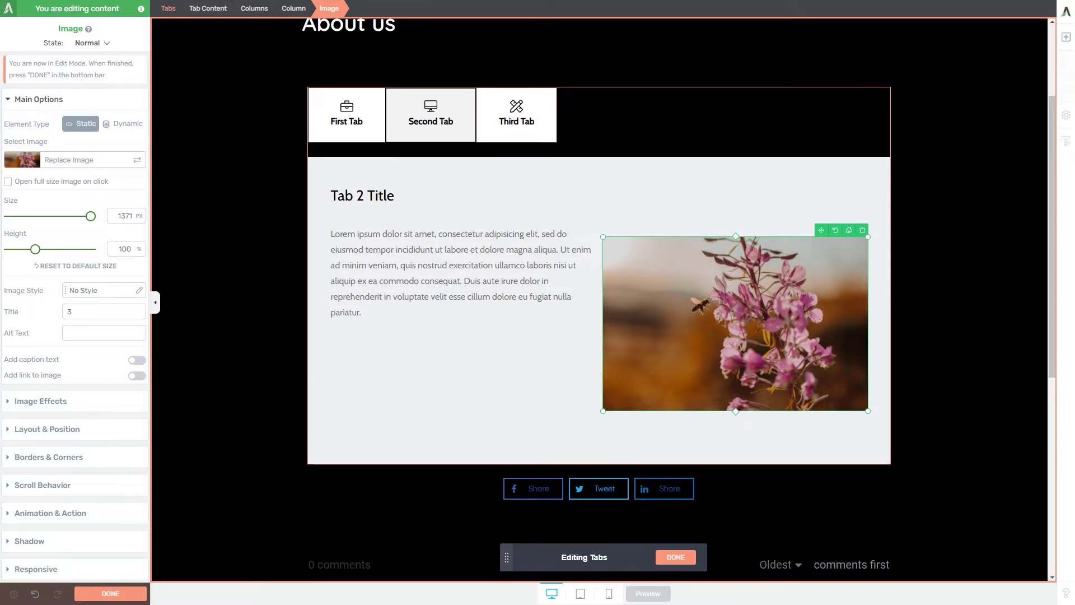
scroll(437, 230, "up", 4)
left_click(437, 230)
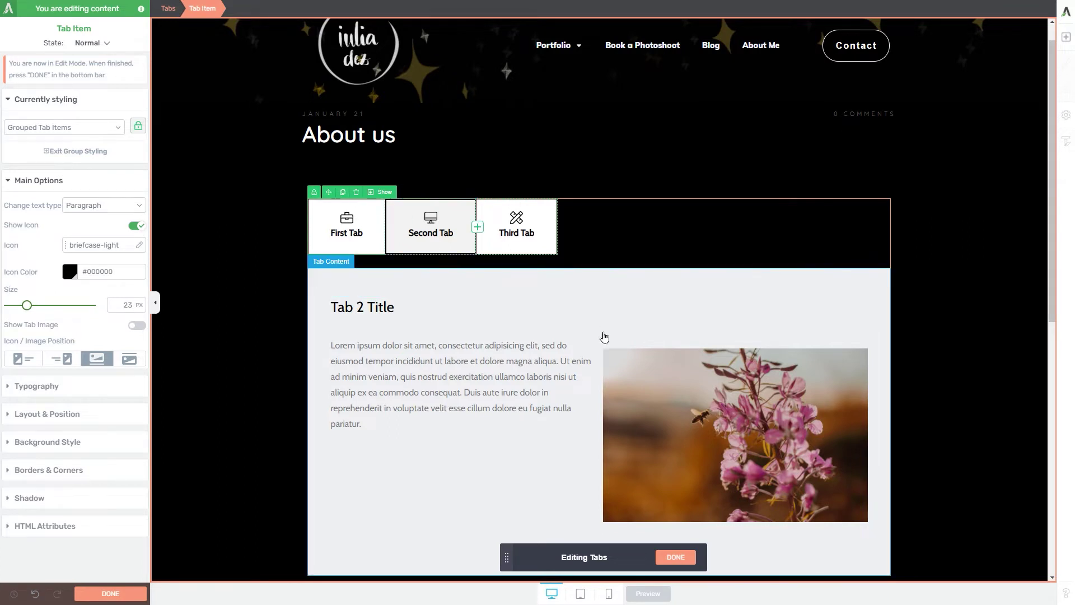
Step: Select the First Tab and set the tab styling state to Selected after previewing Hover
left_click(89, 43)
left_click(90, 56)
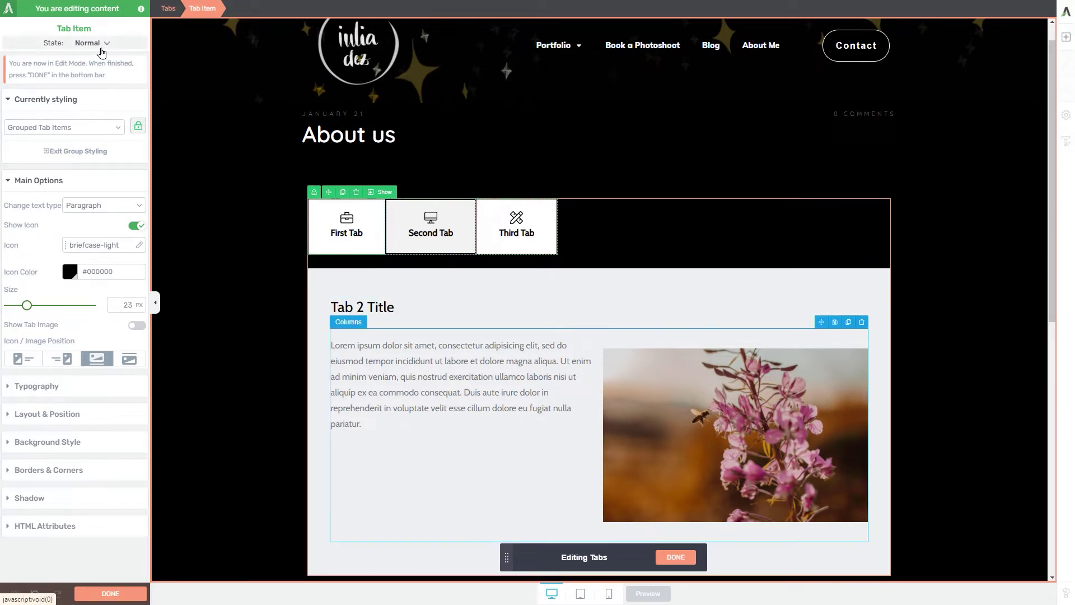
left_click(359, 252)
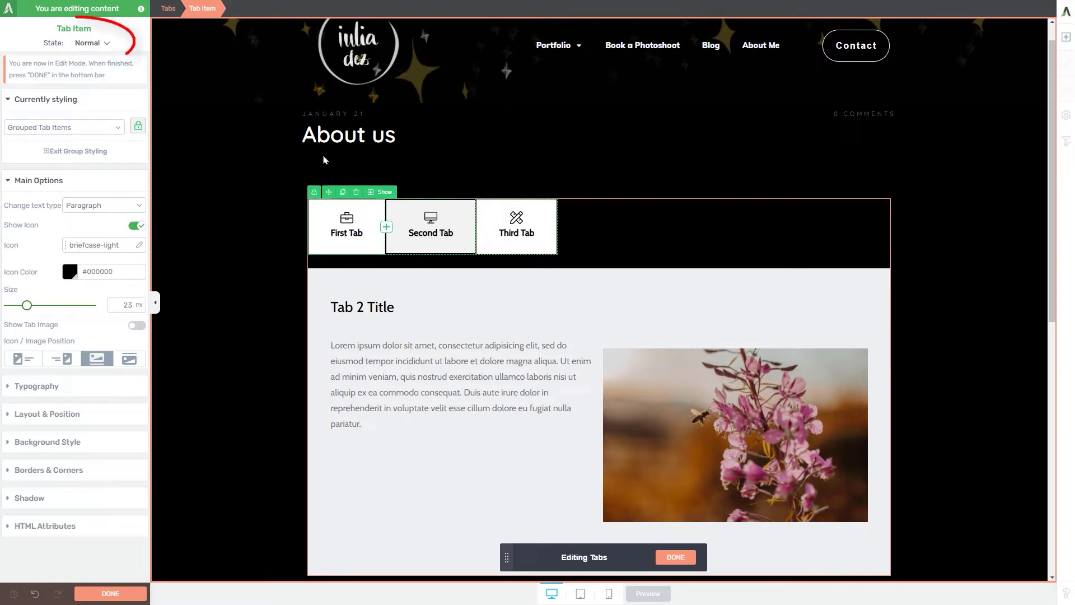
left_click(92, 43)
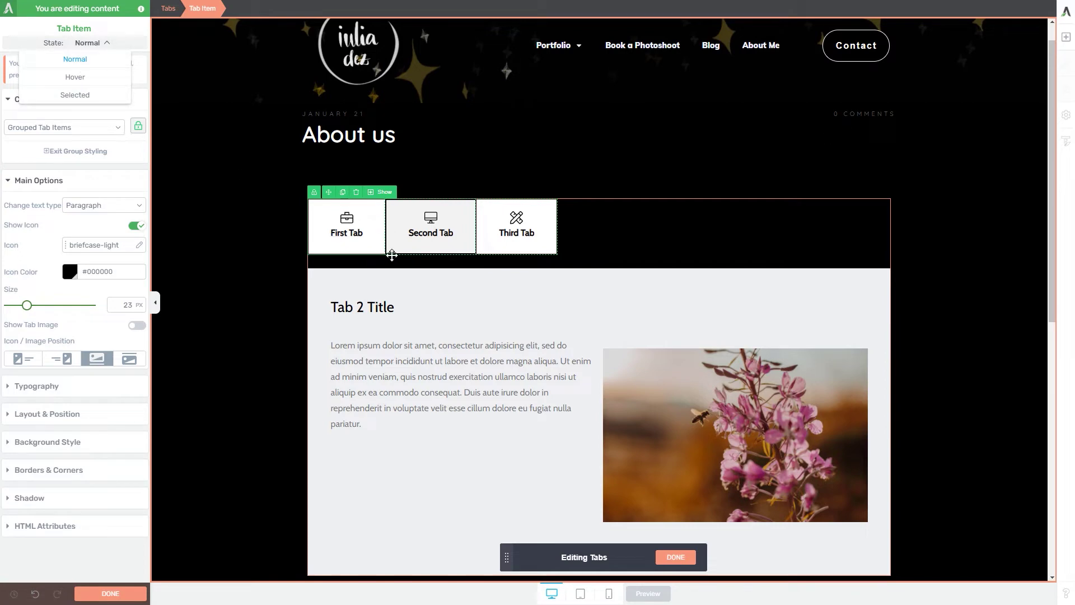
left_click(84, 78)
left_click(85, 43)
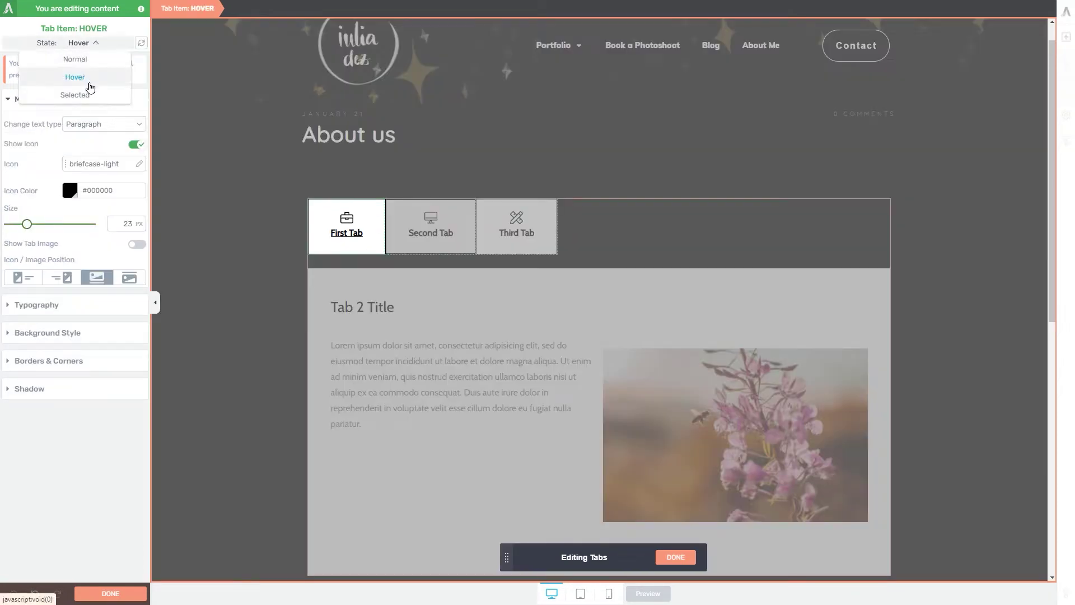
left_click(89, 96)
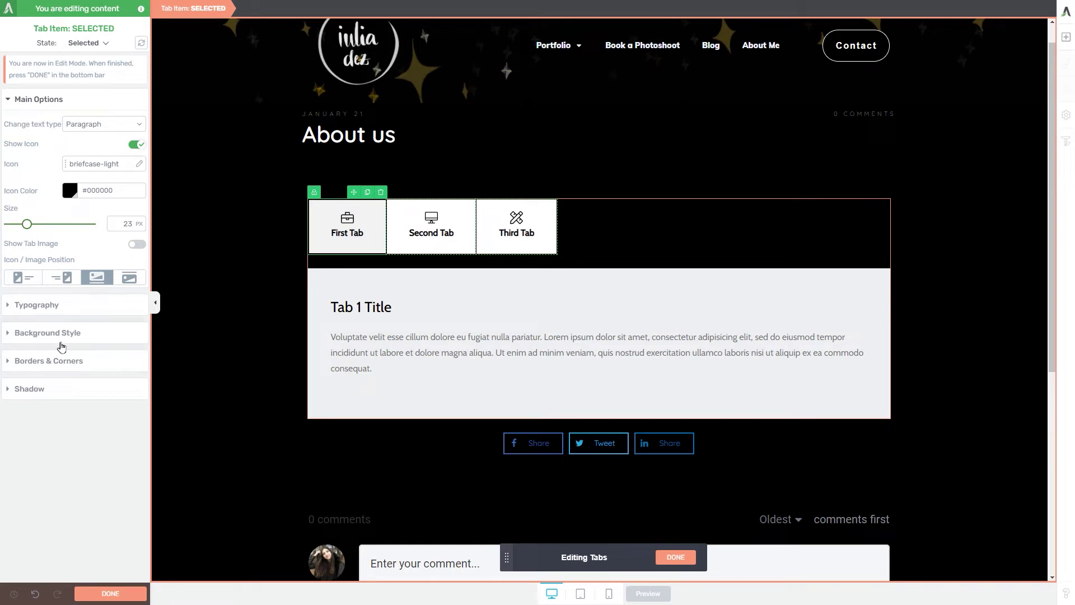
Step: Give the tabs a diagonal stripe pattern background layer
left_click(82, 341)
left_click(8, 229)
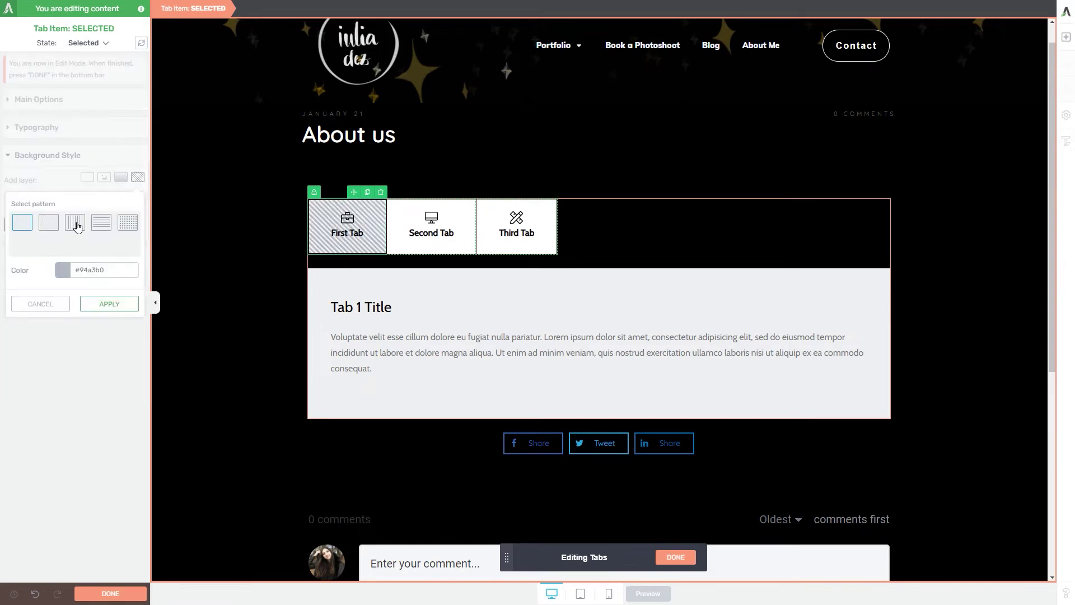
left_click(110, 303)
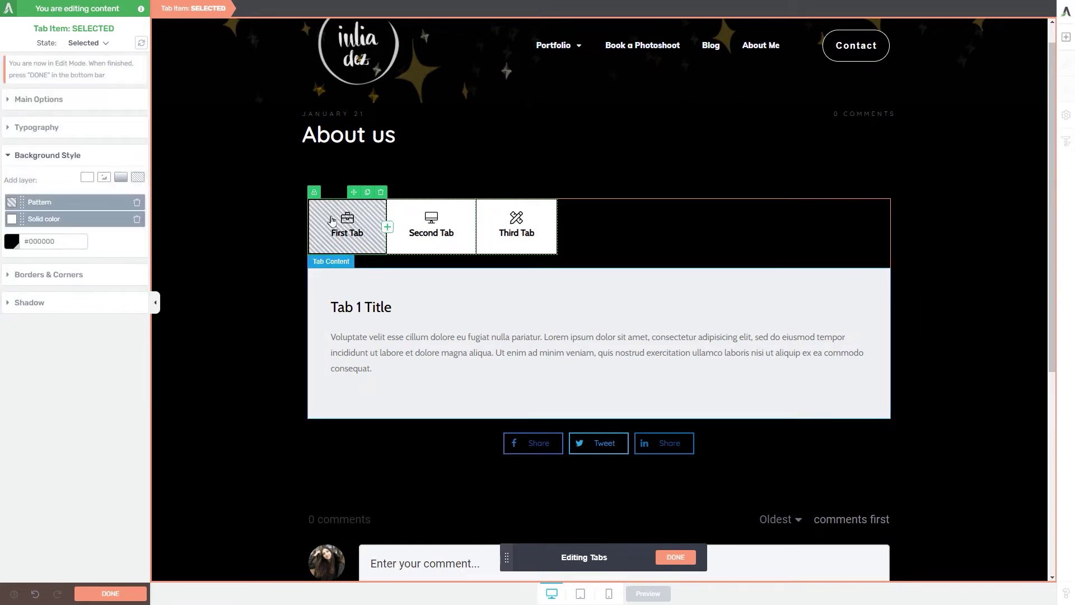
Step: Set the tabs' Hover state background to olive #a6a64f and finish editing tab items
left_click(110, 594)
left_click(439, 247)
left_click(520, 250)
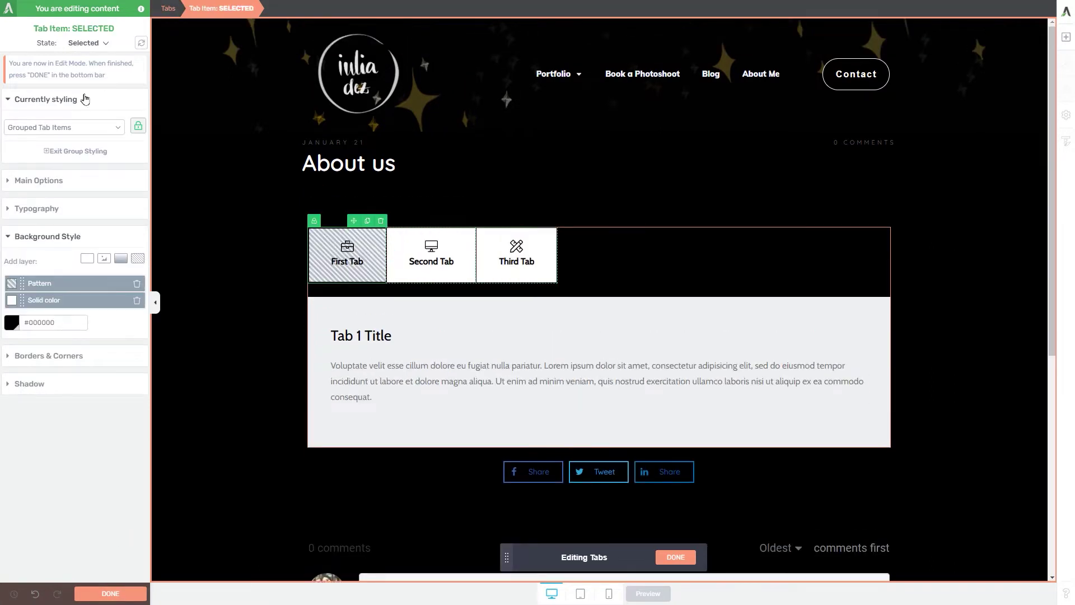
left_click(86, 48)
left_click(83, 75)
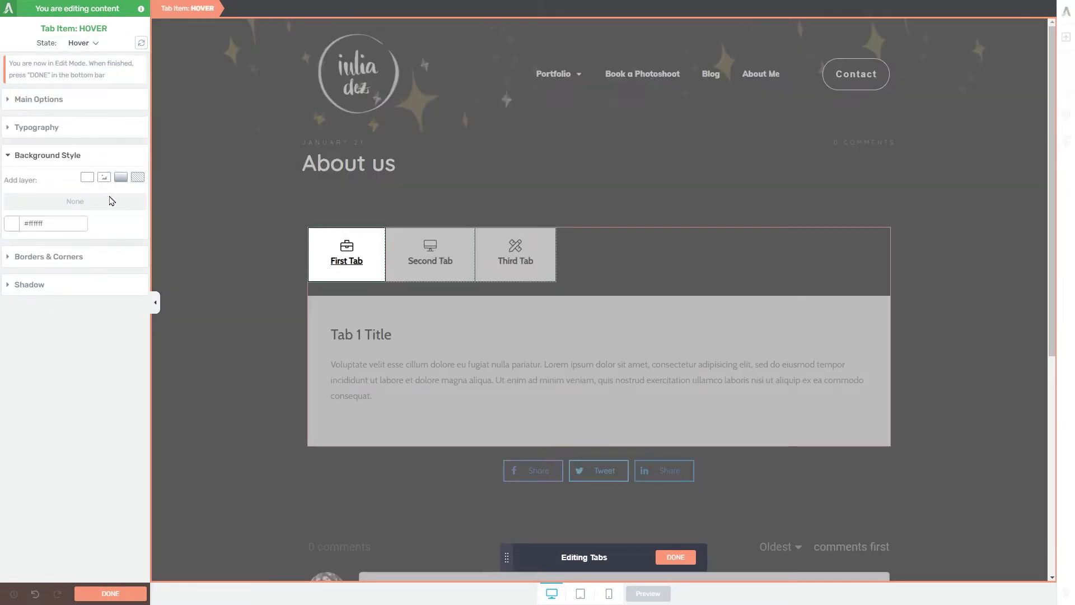
left_click(14, 230)
left_click(45, 351)
left_click_drag(73, 290, 78, 279)
left_click(110, 467)
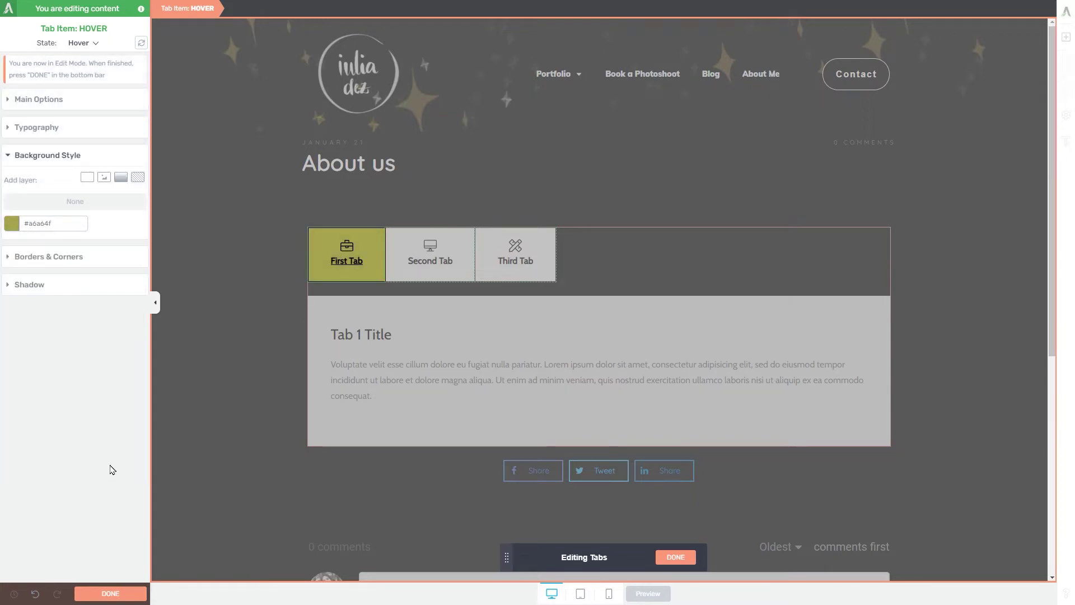
left_click(675, 558)
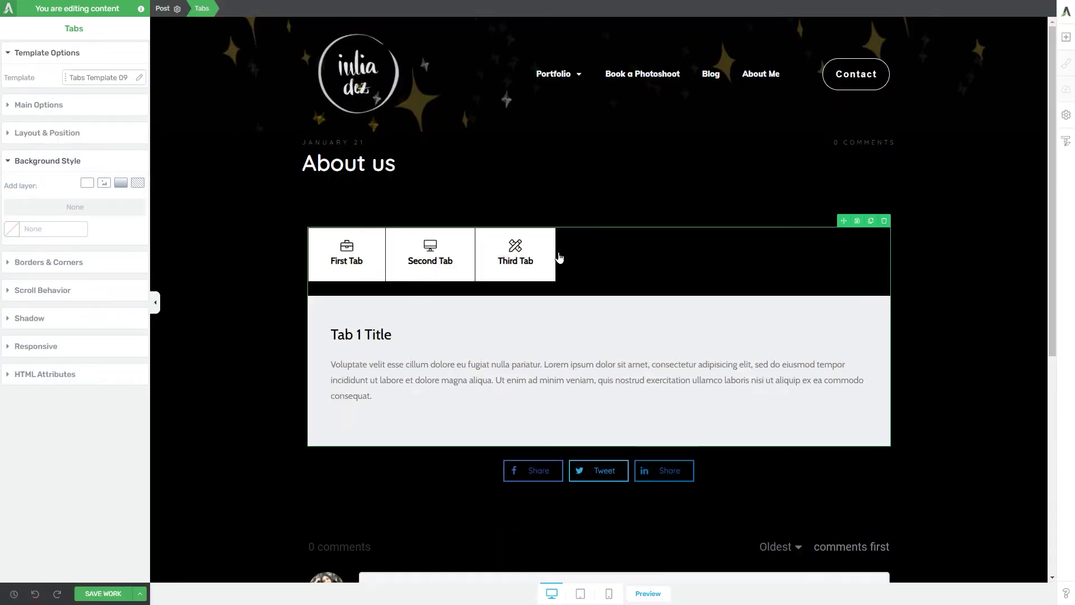
Step: Reopen tab-item editing in the Selected state and make the First Tab active
left_click(459, 273)
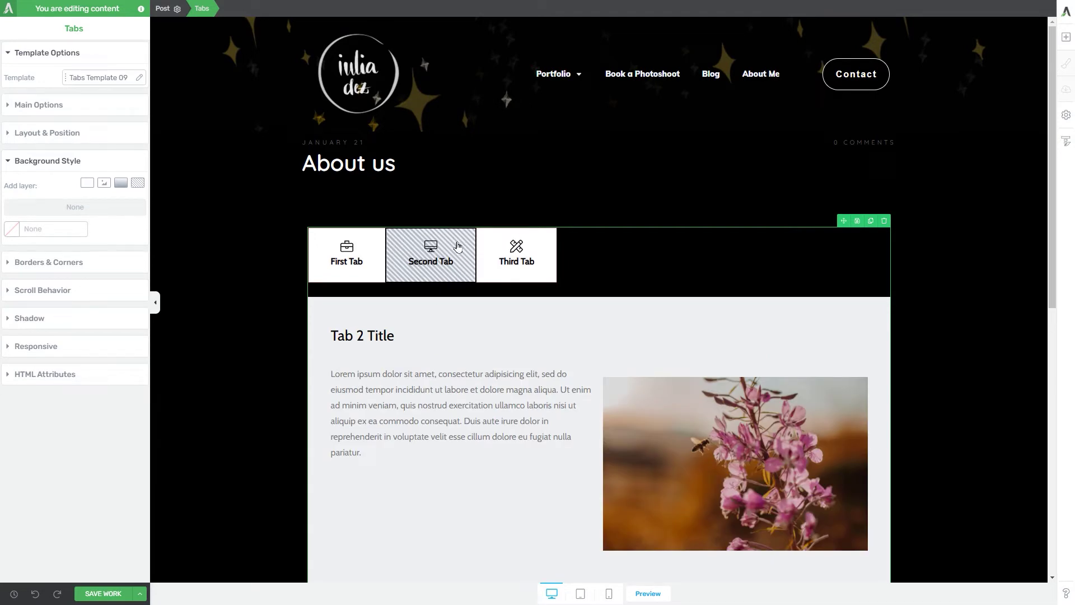
left_click(73, 105)
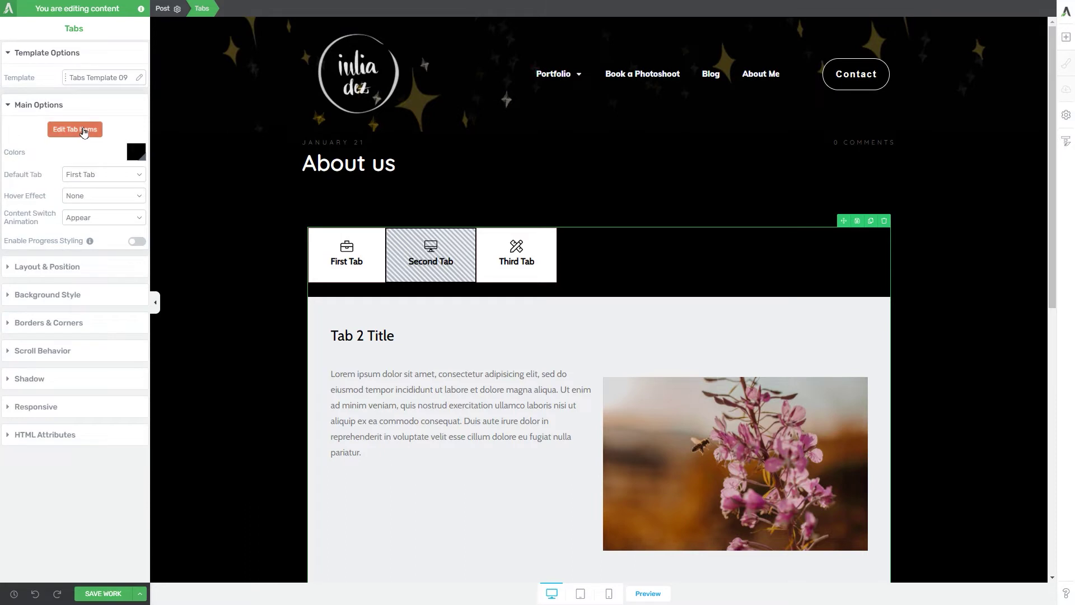
left_click(84, 130)
left_click(89, 43)
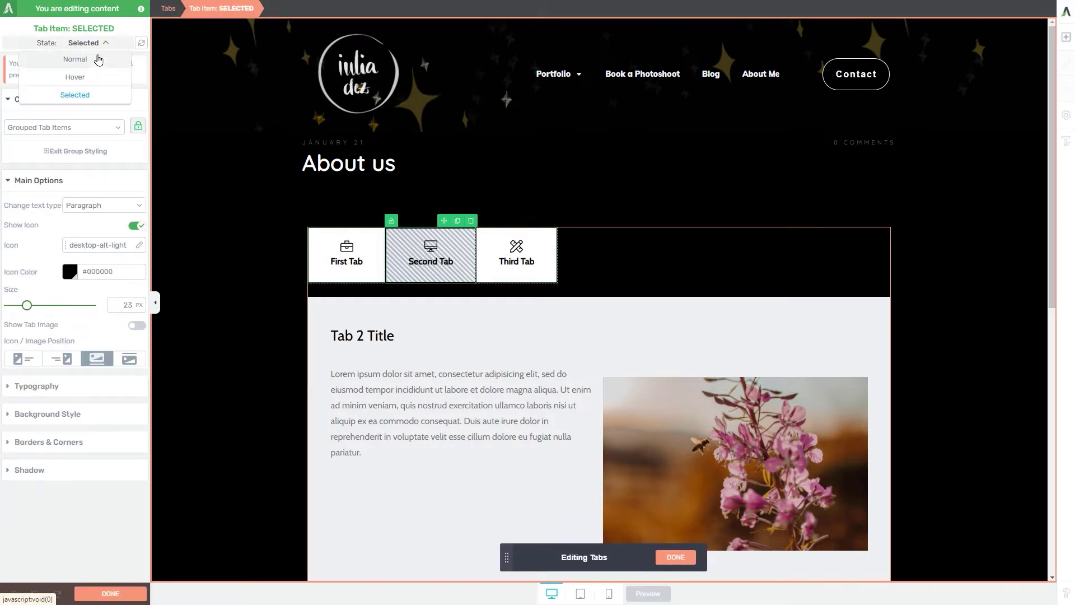
left_click(97, 45)
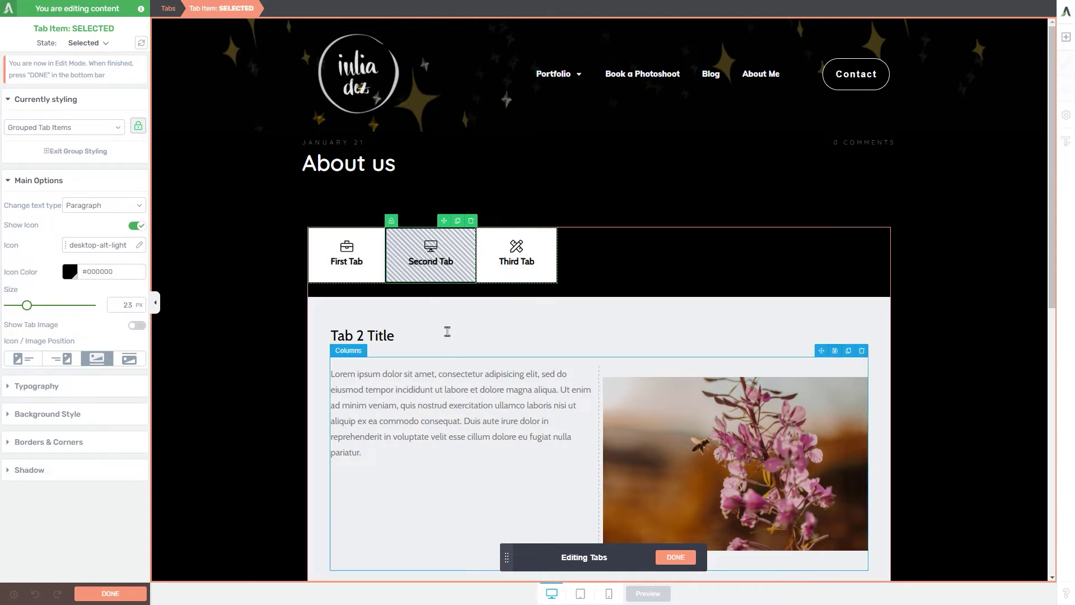
left_click(352, 283)
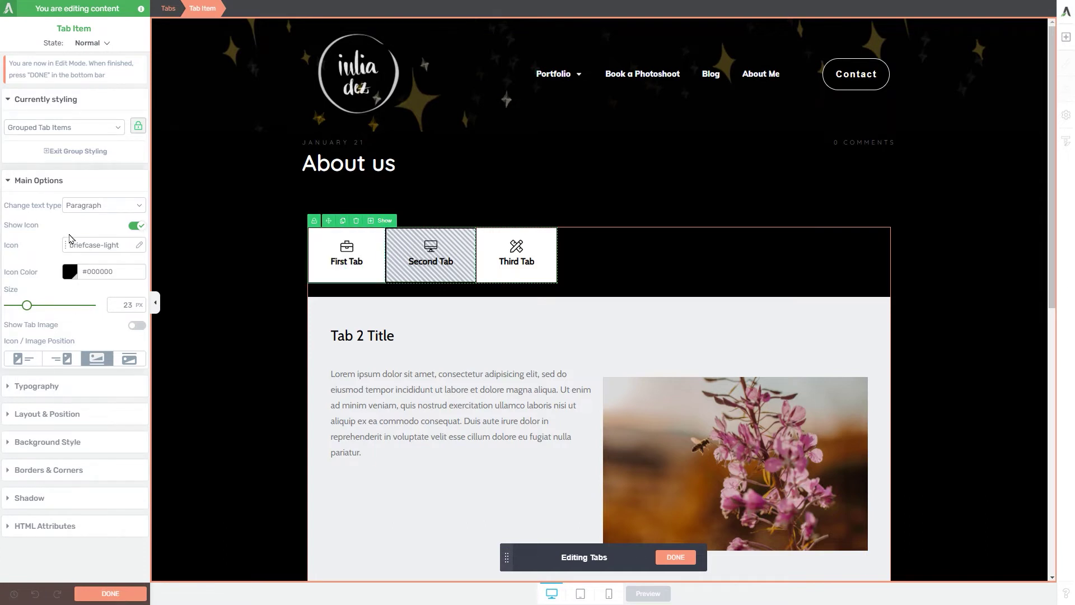
left_click(361, 281)
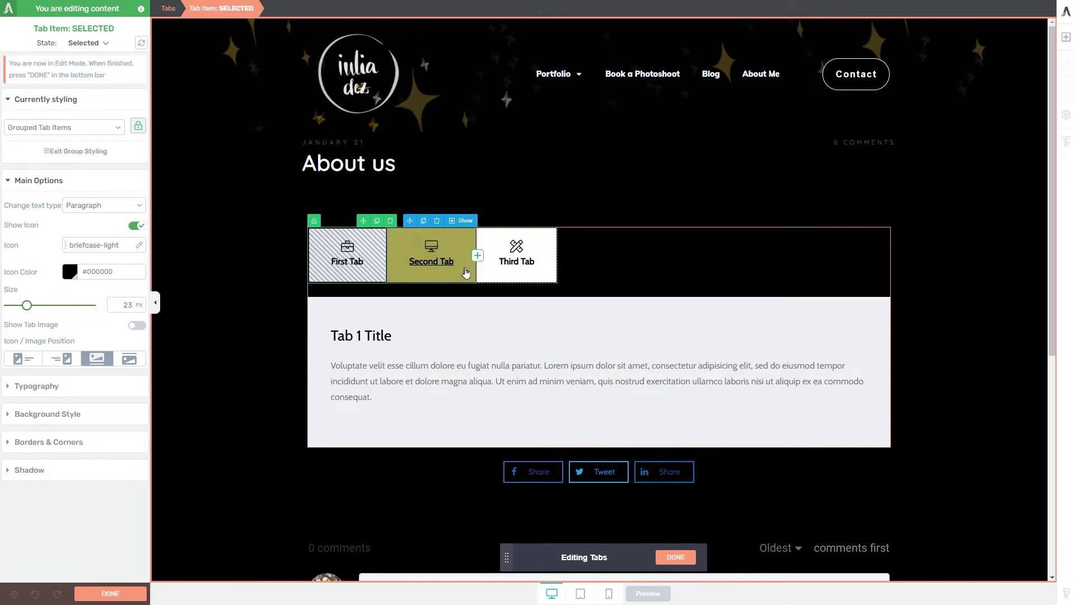
Step: Show the Second Tab, then switch Currently styling to Grouped Tab Contents
left_click(461, 221)
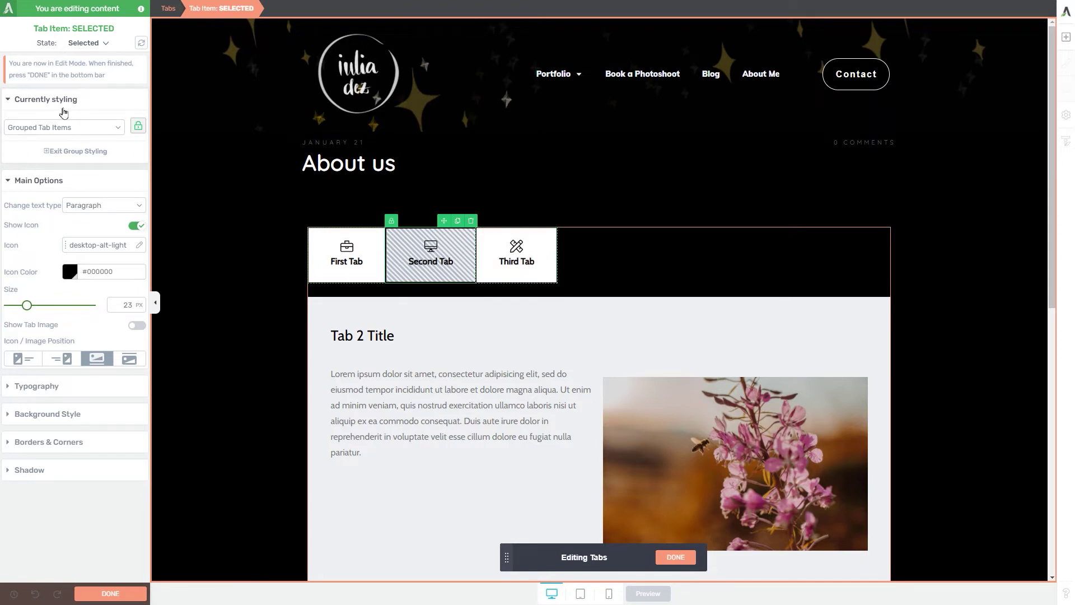
left_click(108, 130)
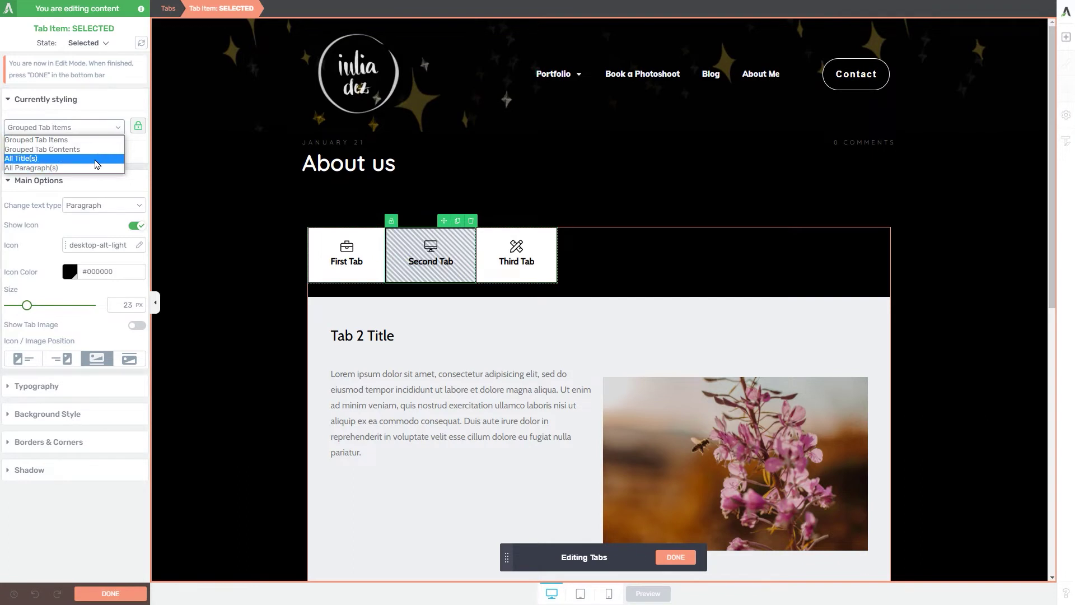
left_click(101, 150)
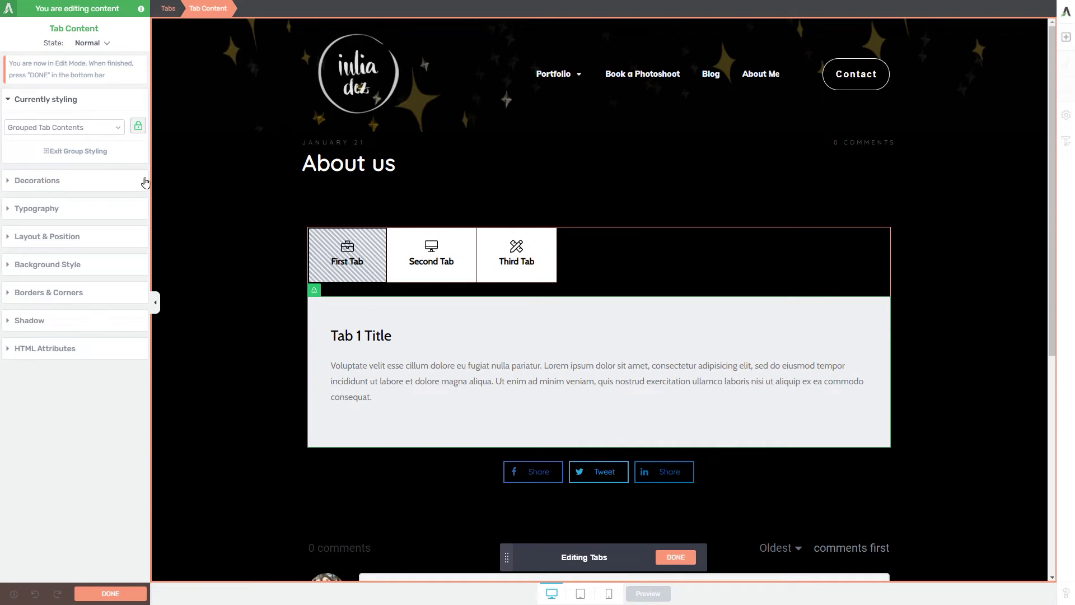
Step: Make all tab labels italic, then switch styling back to Grouped Tab Contents
left_click(445, 278)
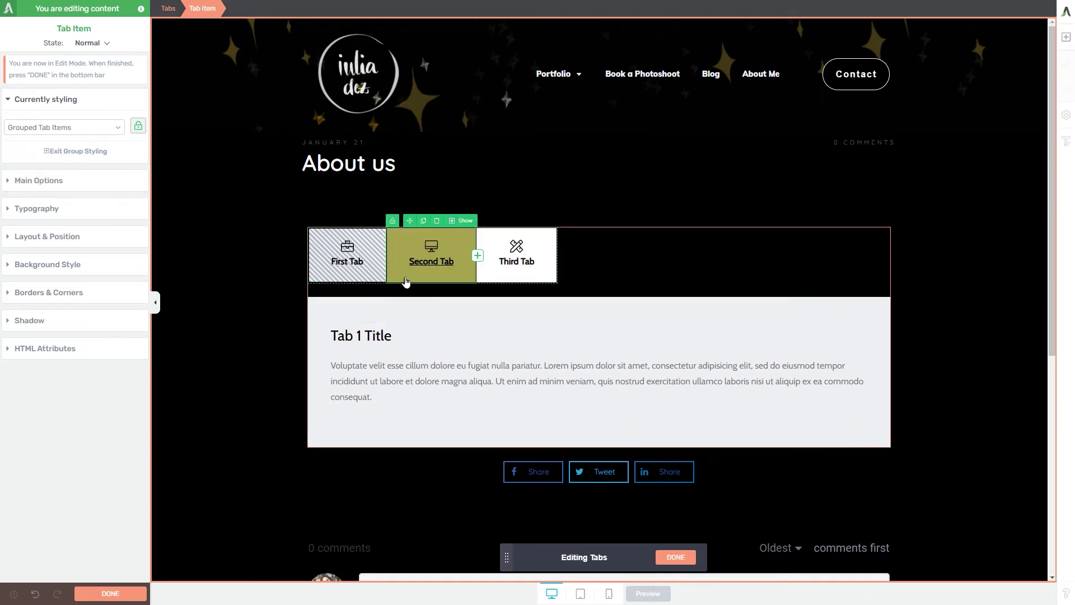
left_click(48, 210)
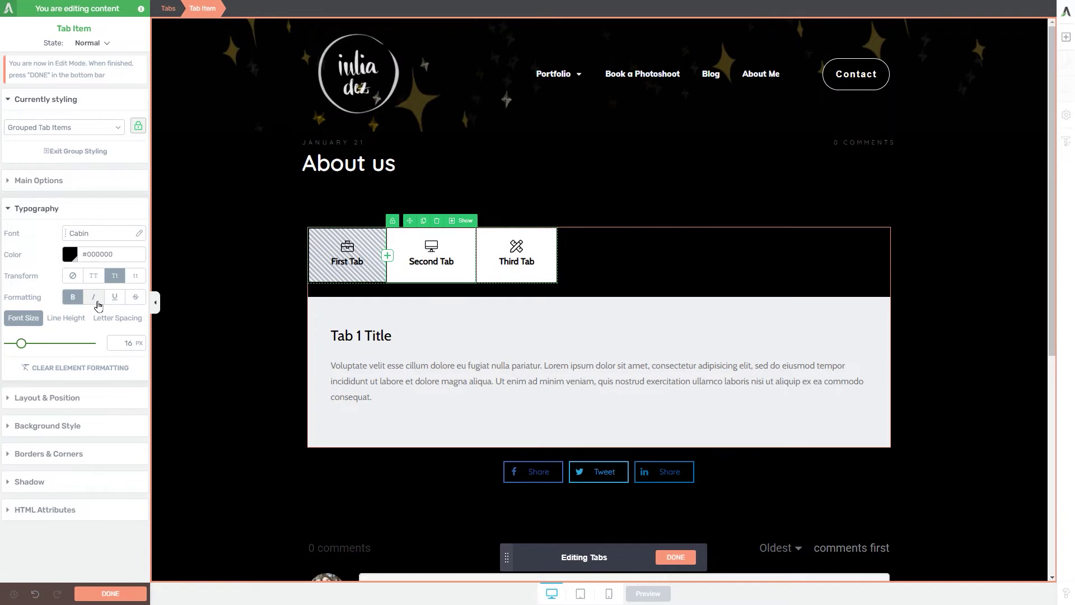
left_click(96, 303)
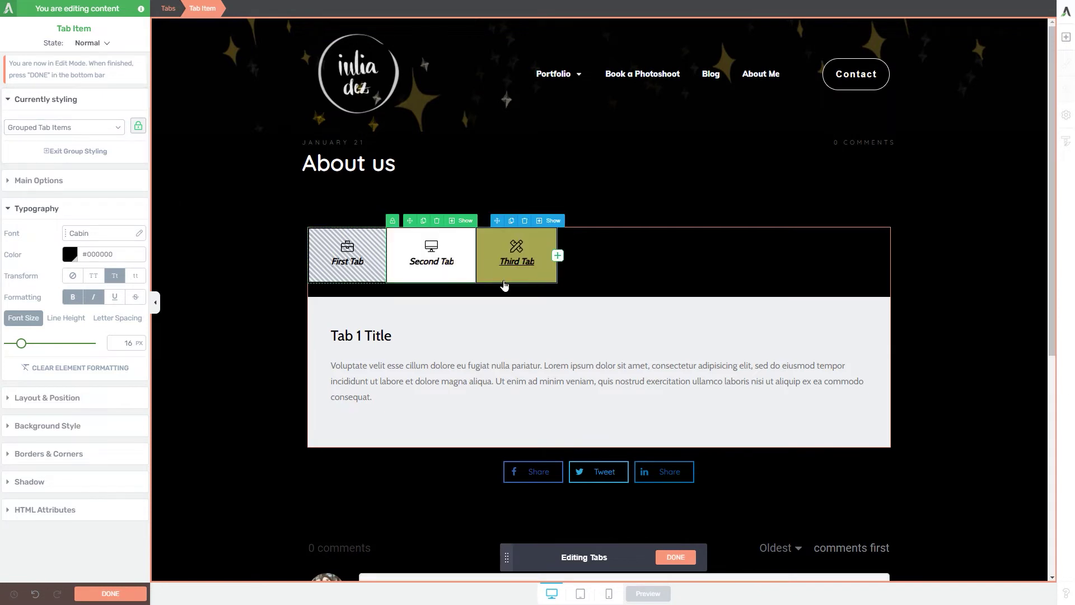
left_click(78, 131)
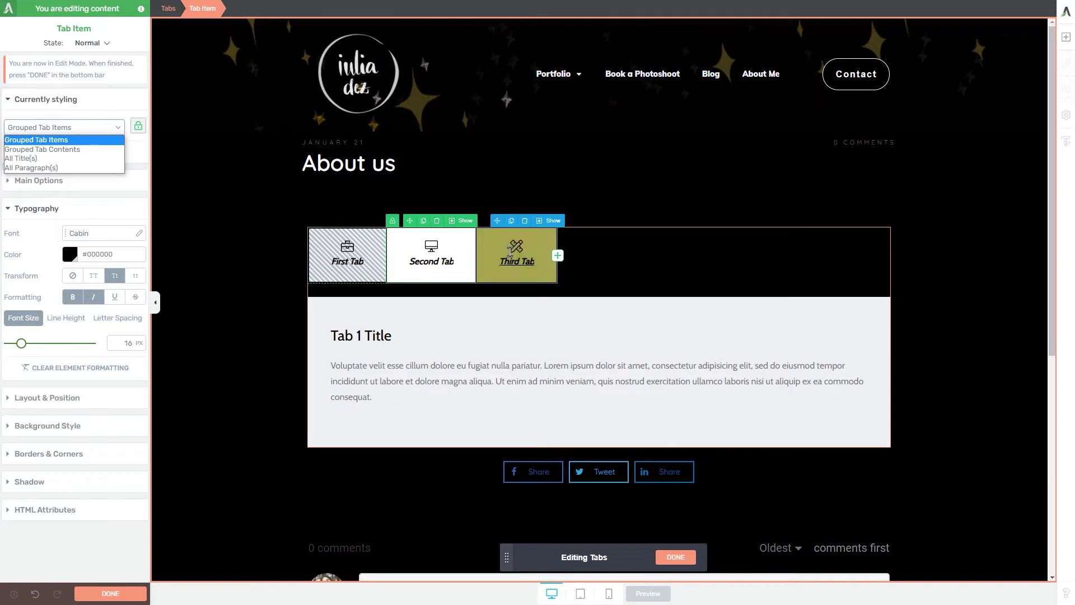
left_click(54, 150)
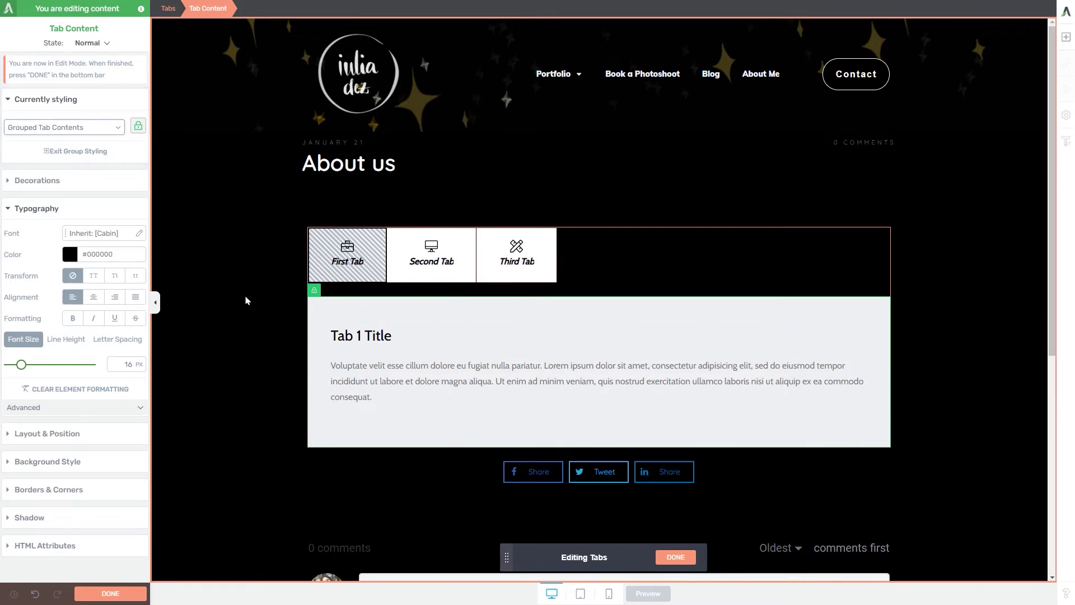
Step: Make the grouped tab content text italic and underlined, then verify it on the Second and Third Tabs
left_click(94, 319)
left_click(114, 320)
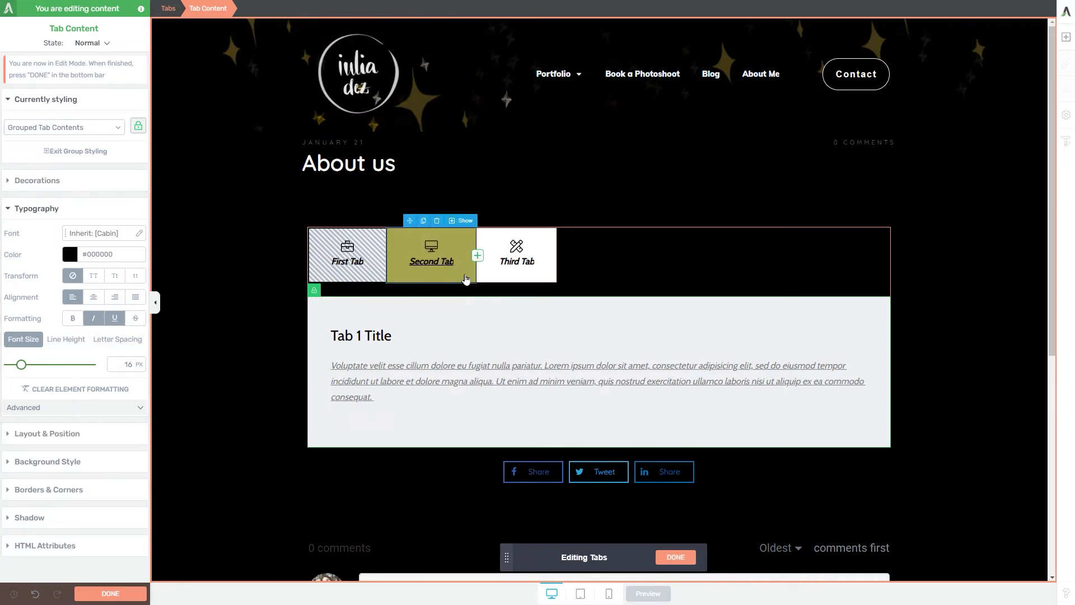
left_click(435, 266)
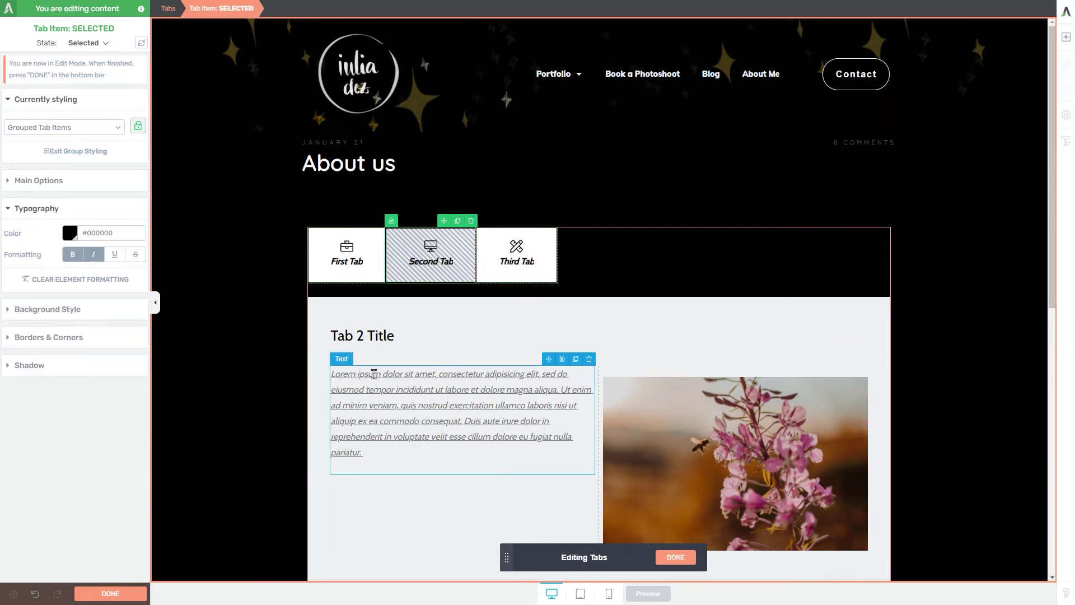
left_click(538, 273)
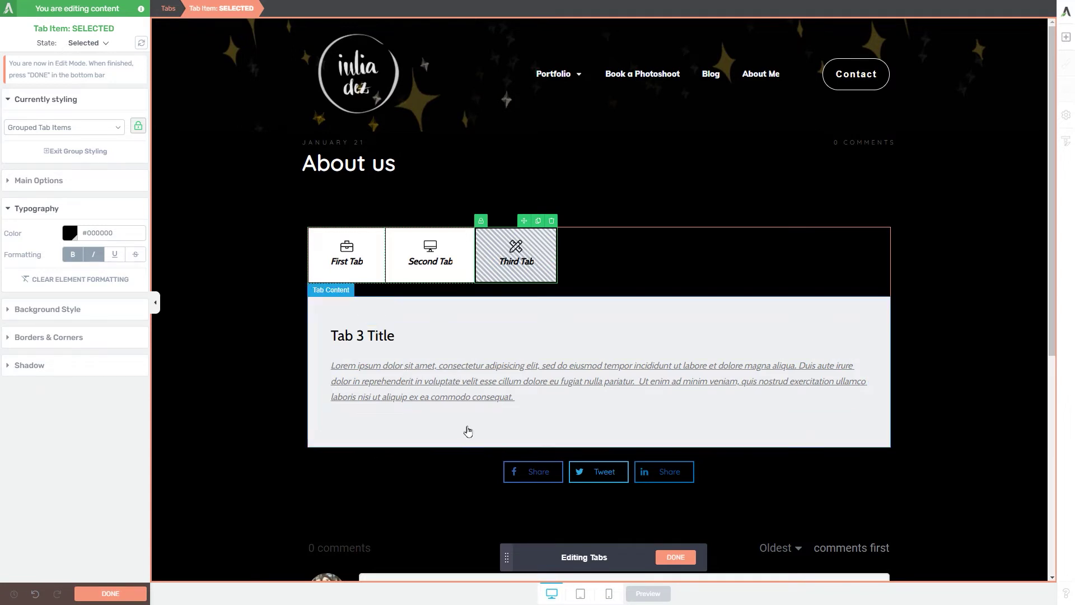
left_click(505, 308)
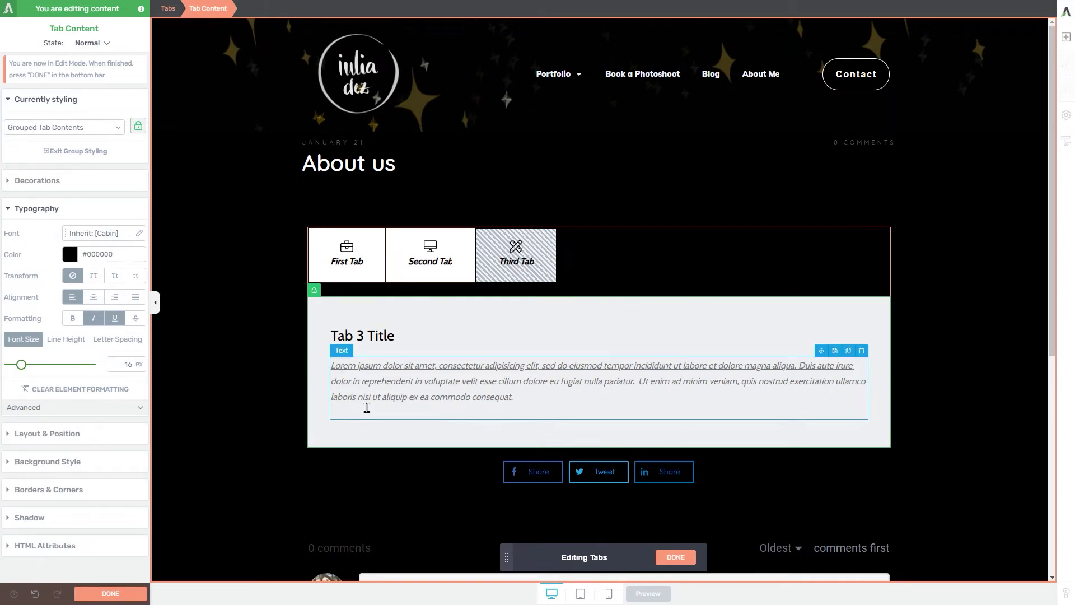
Step: Exit group styling and remove the underline and italics from the Tab 3 paragraph
left_click(137, 126)
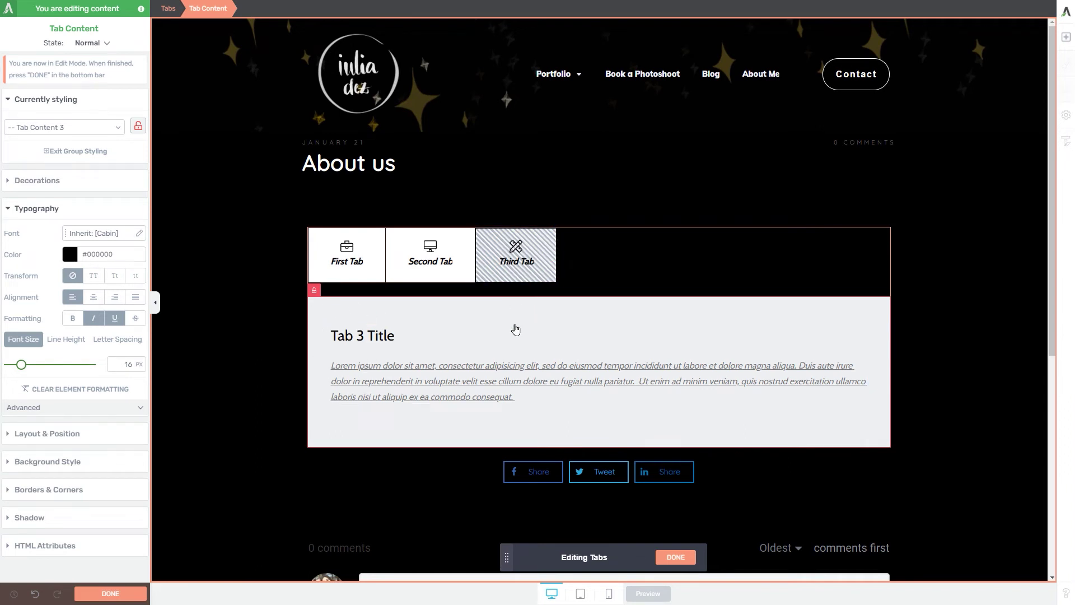
left_click(112, 321)
left_click(94, 323)
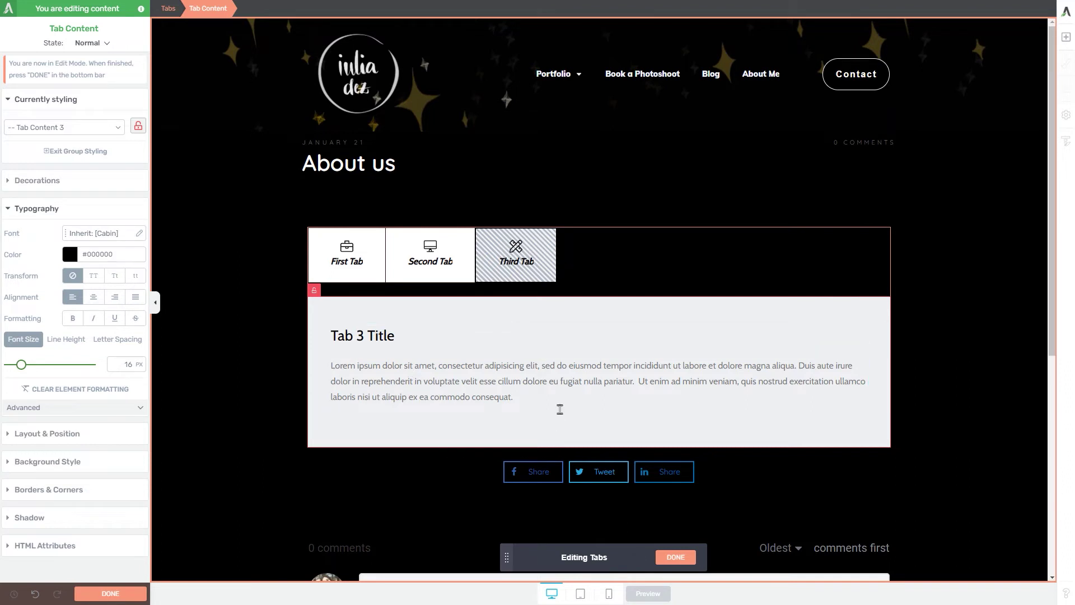
Step: Confirm the First and Second Tabs keep their styling, then target Tab Content 3 in Currently styling
left_click(439, 278)
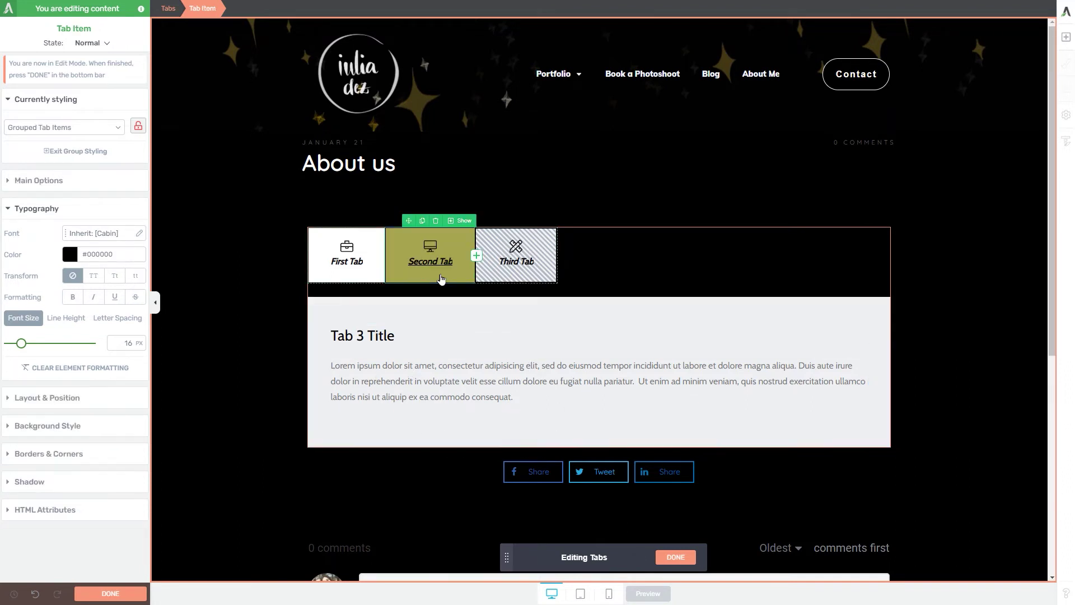
left_click(372, 280)
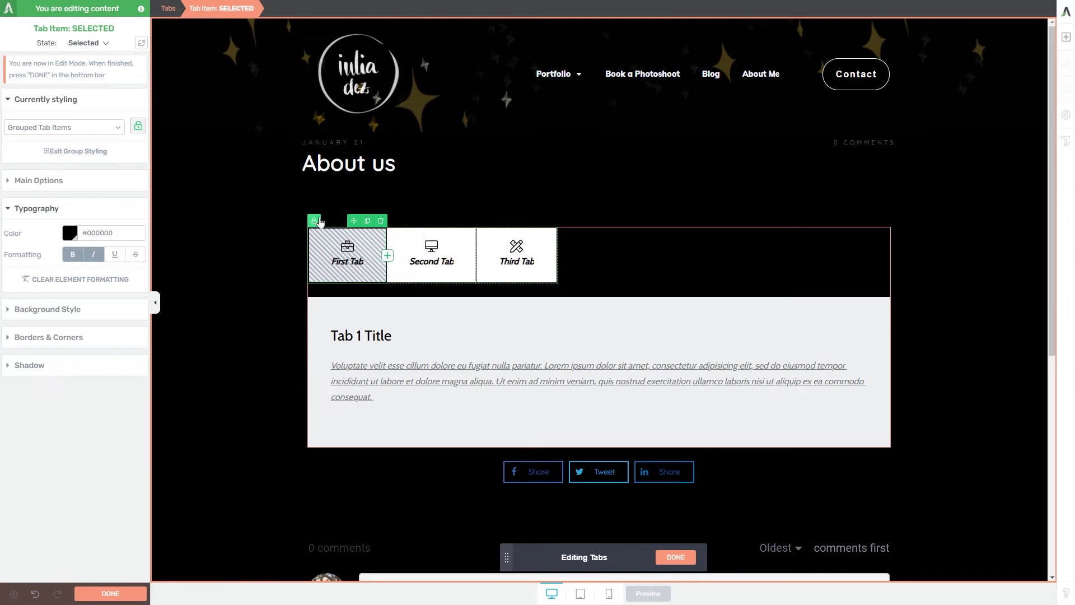
left_click(71, 132)
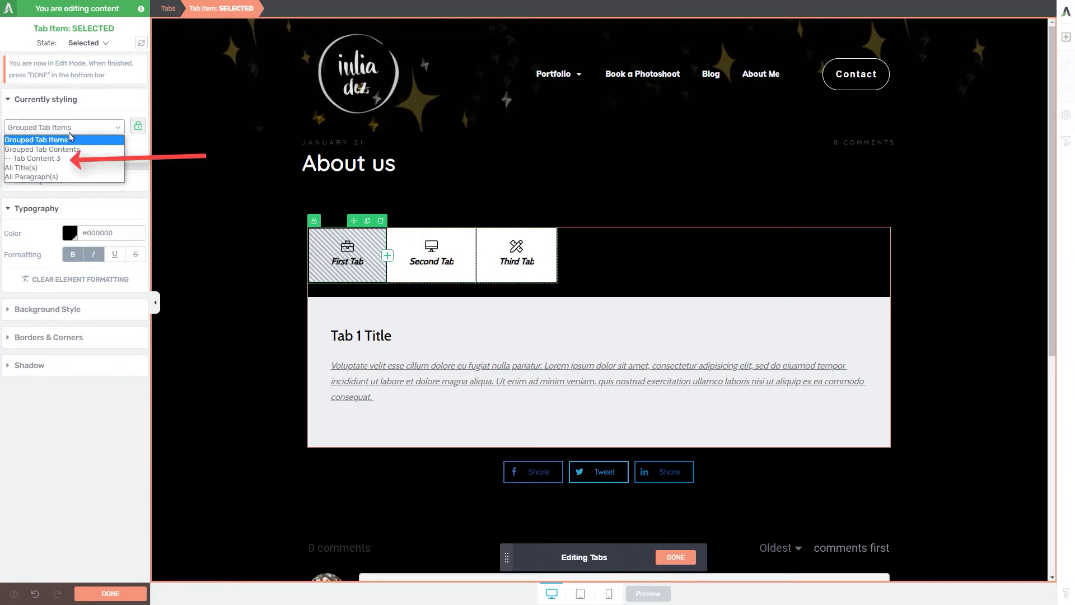
left_click(34, 162)
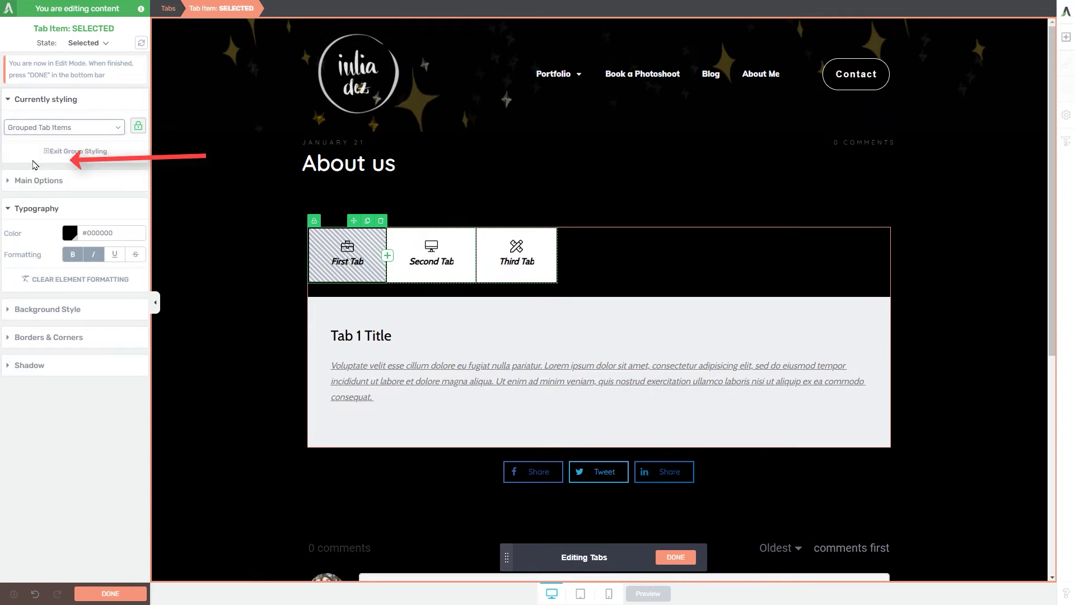
left_click(71, 130)
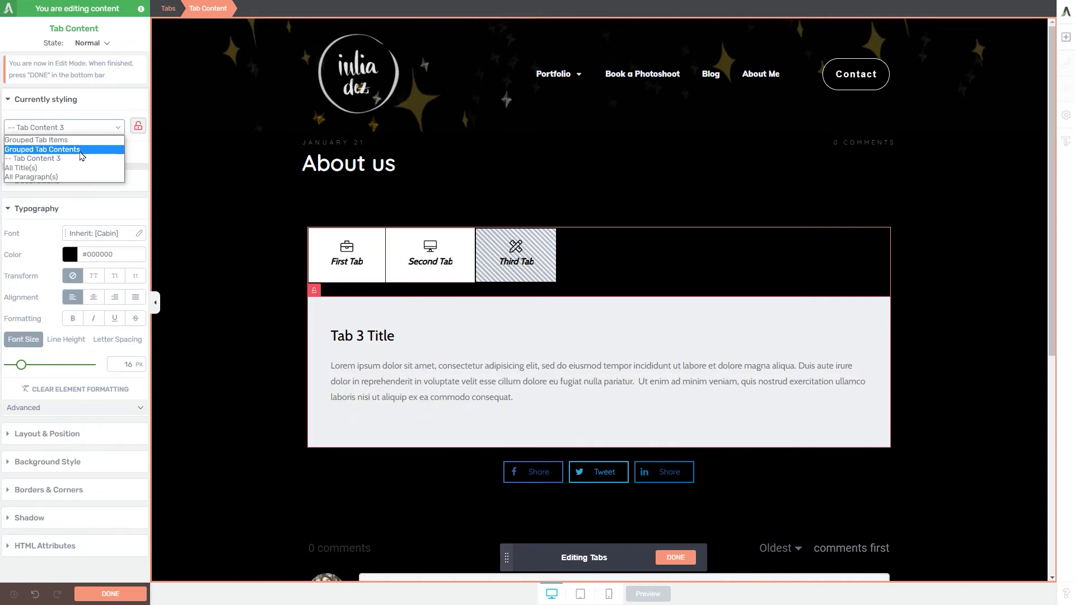
Step: Make all tab titles uppercase as a group and check the First and Second Tabs
left_click(18, 170)
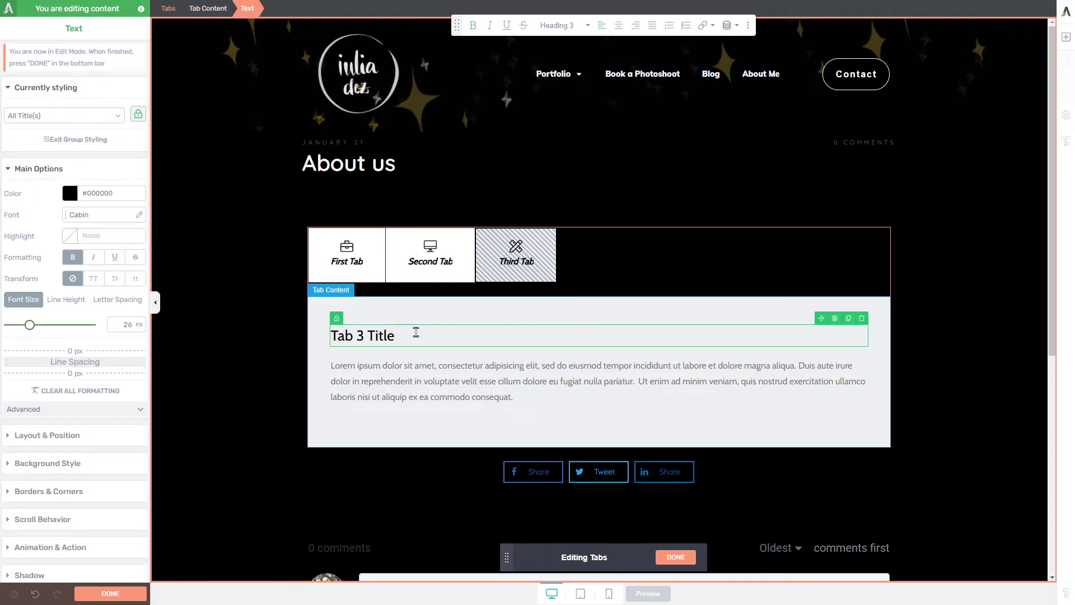
left_click(93, 280)
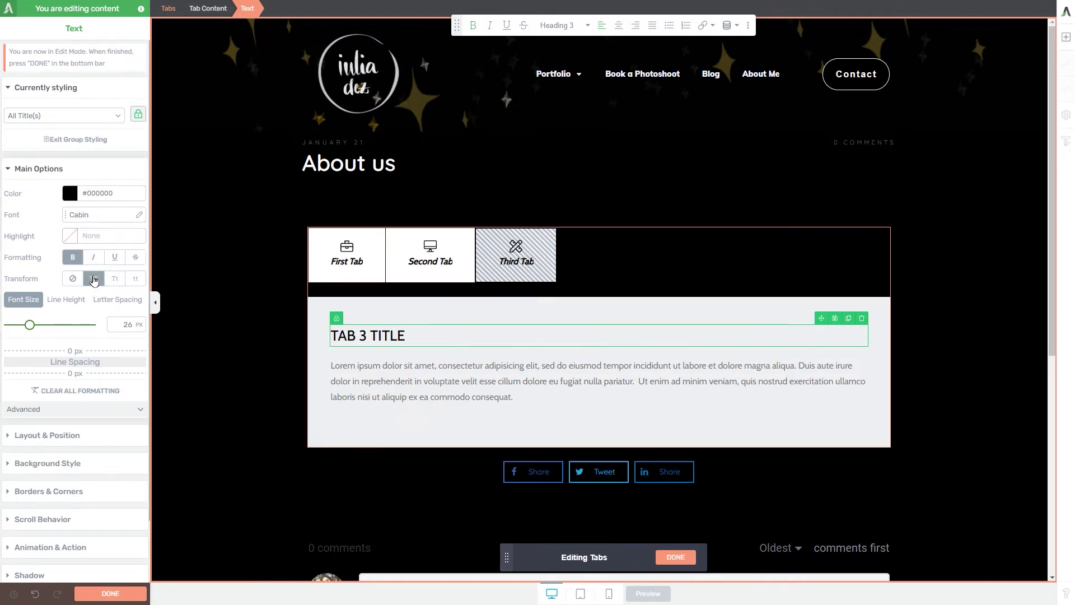
left_click(446, 278)
left_click(344, 284)
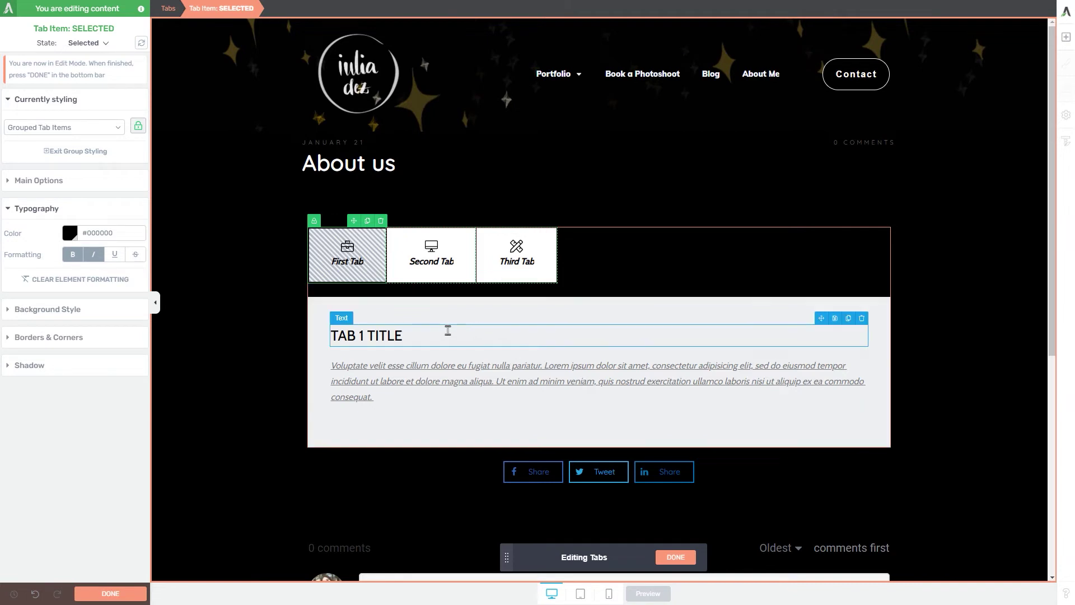
Step: Switch to styling all tab paragraphs, then move the selection up to the Grouped Tab Items
left_click(61, 127)
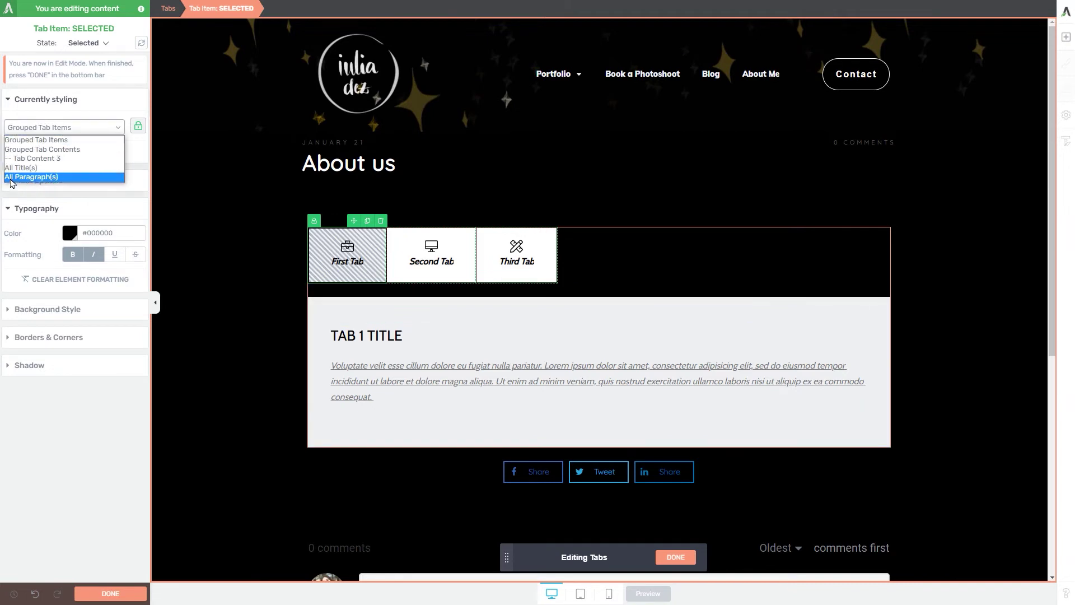
left_click(31, 177)
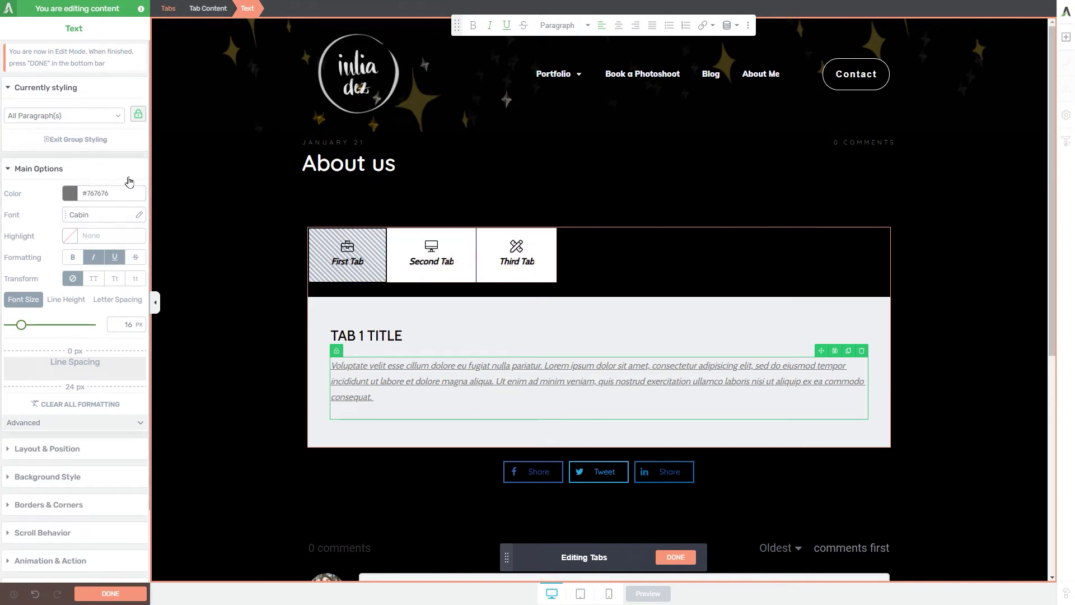
key("Escape")
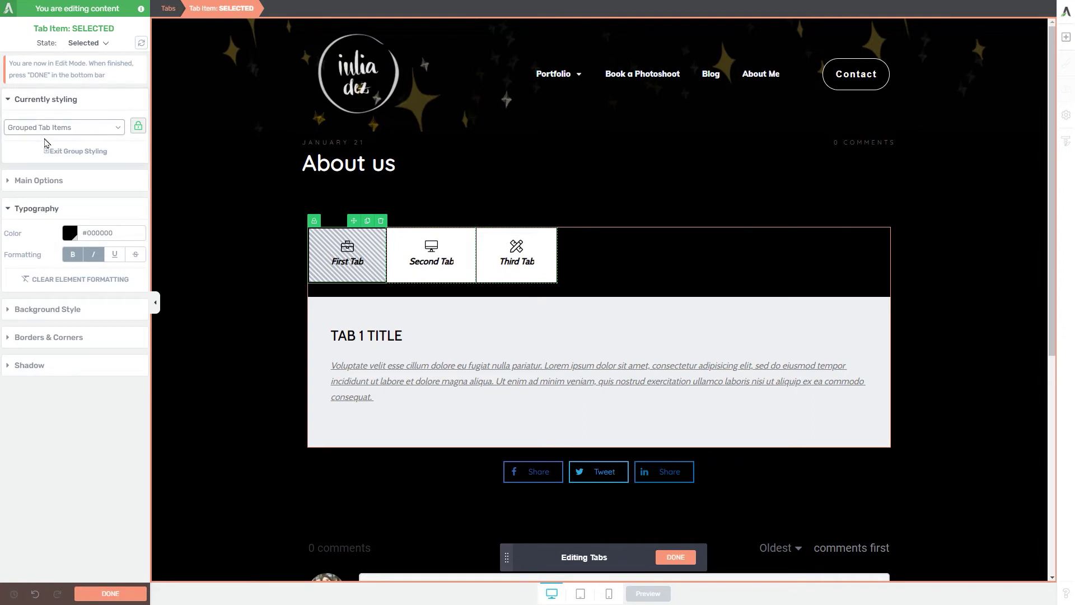
Step: Leave group styling, enter tab item editing with Main Options shown, and select the Third Tab
left_click(78, 151)
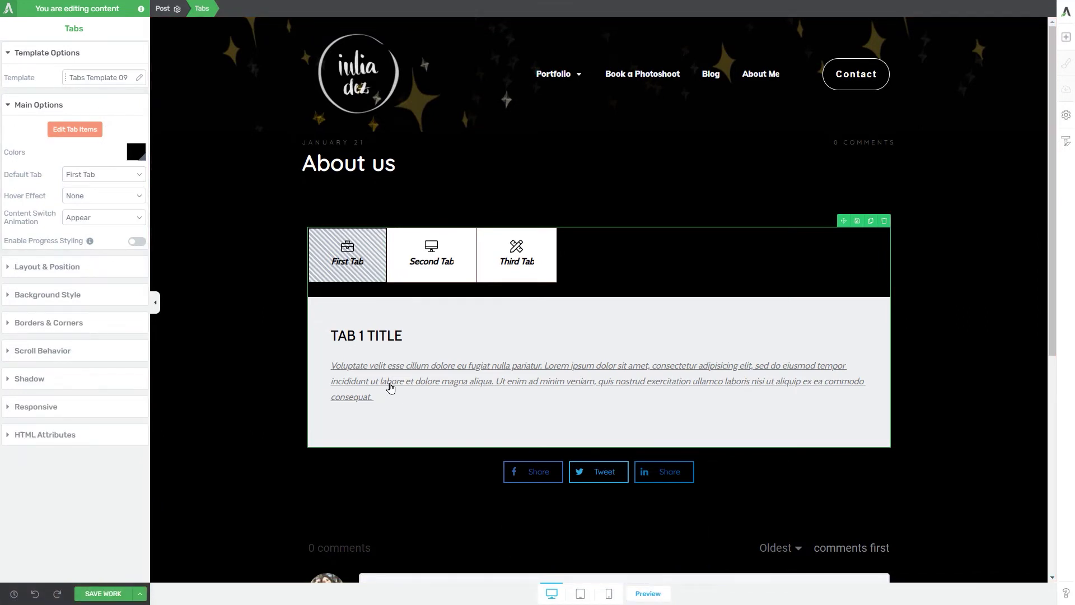
left_click(74, 128)
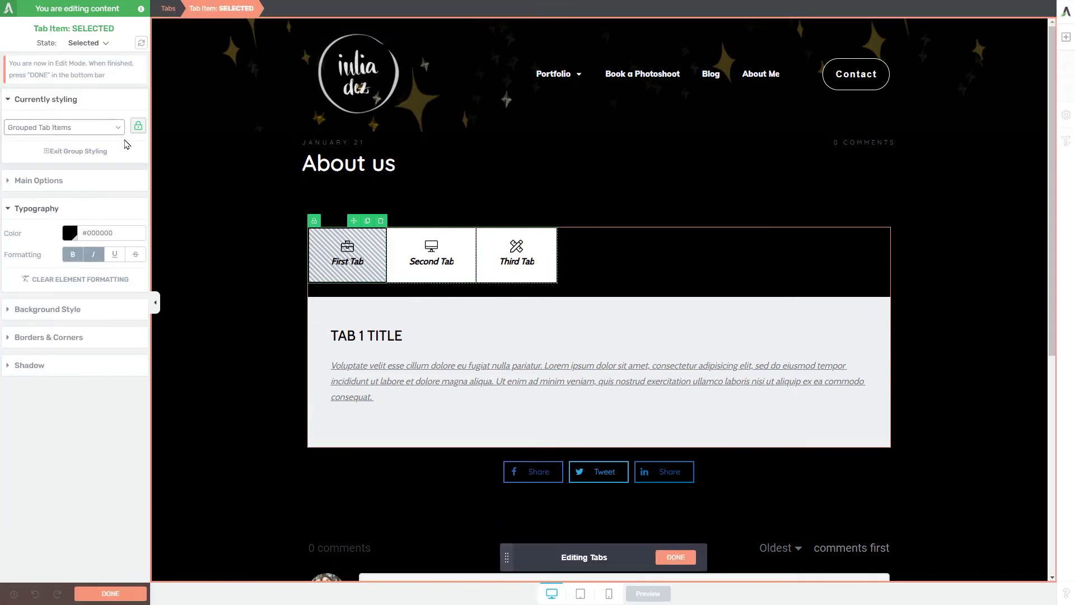
left_click(56, 209)
left_click(56, 180)
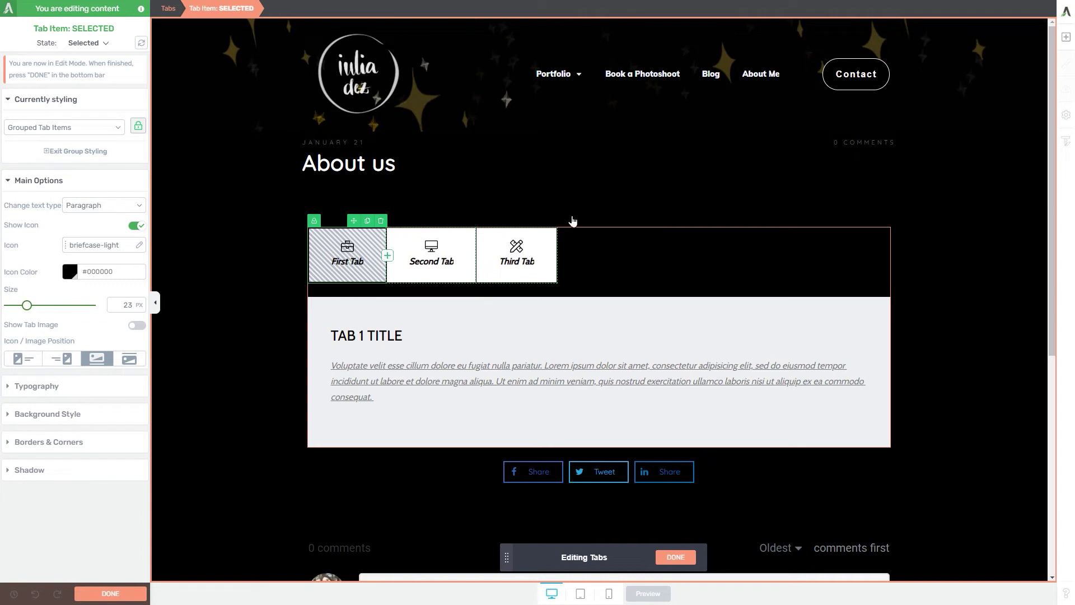
left_click(529, 248)
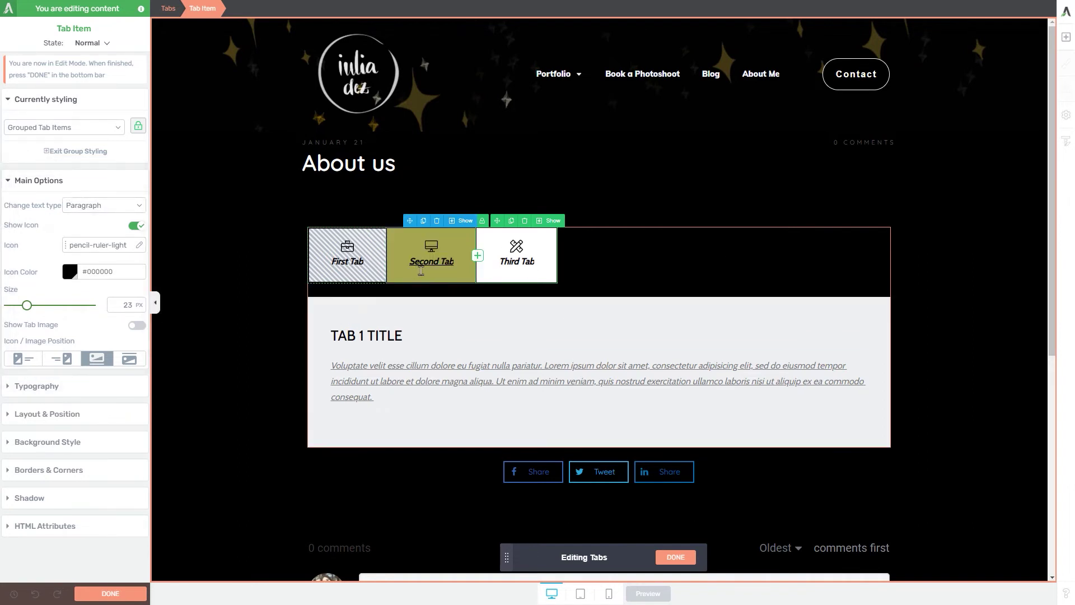
Step: Toggle the tab icons off and on, and try Heading 3 labels before reverting to Paragraph
left_click(135, 226)
left_click(134, 226)
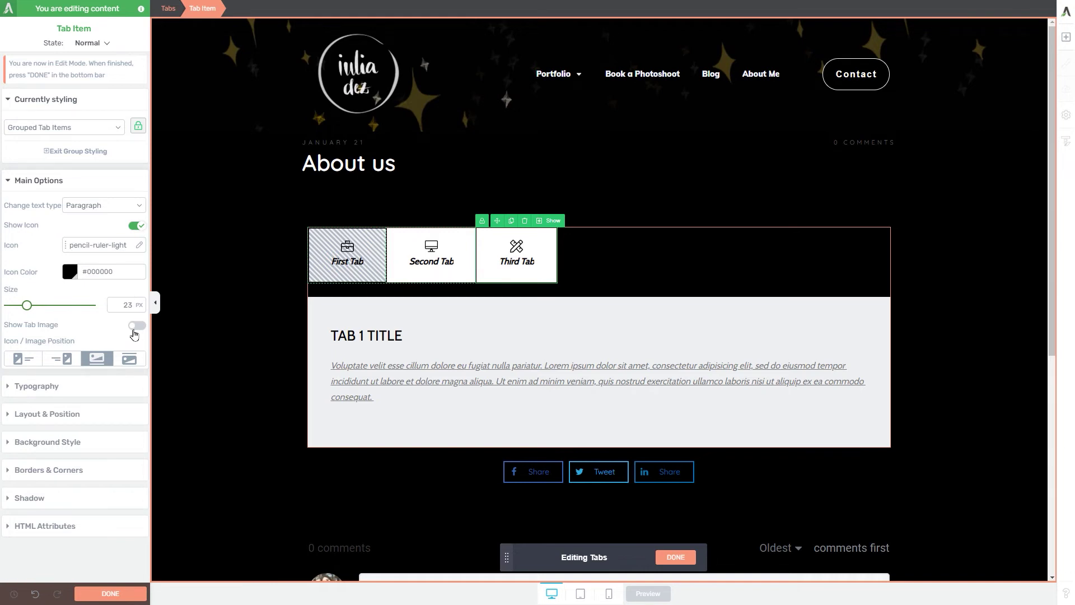
left_click(103, 206)
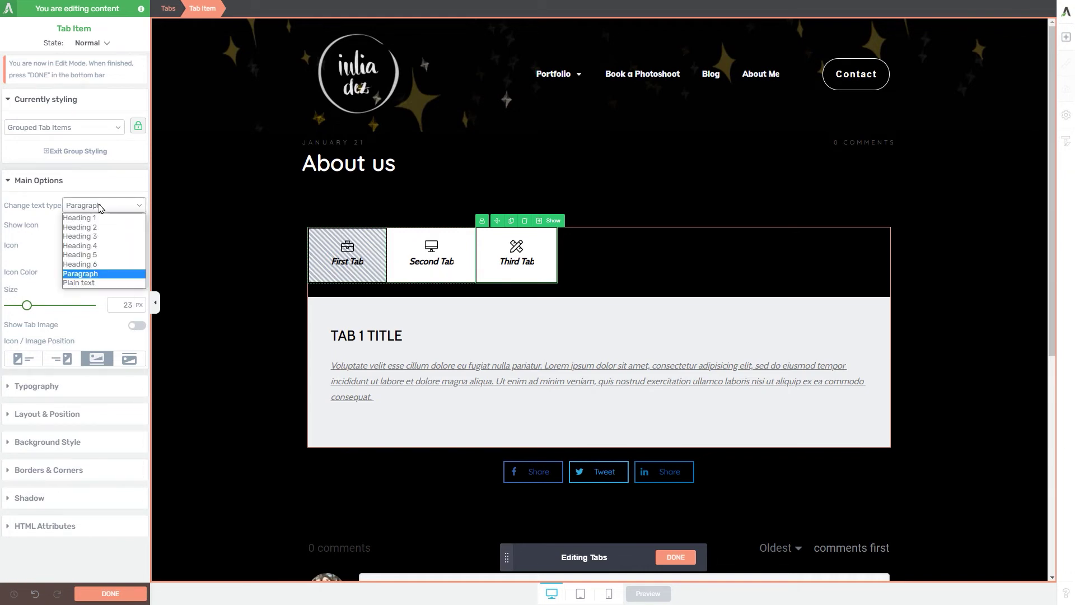
left_click(110, 237)
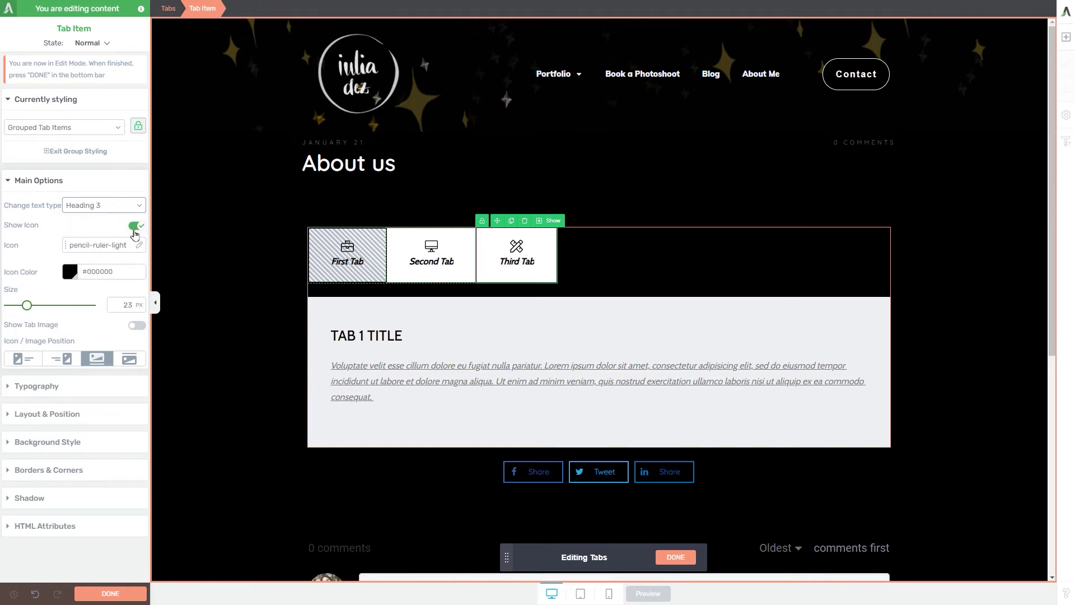
left_click(106, 206)
left_click(109, 275)
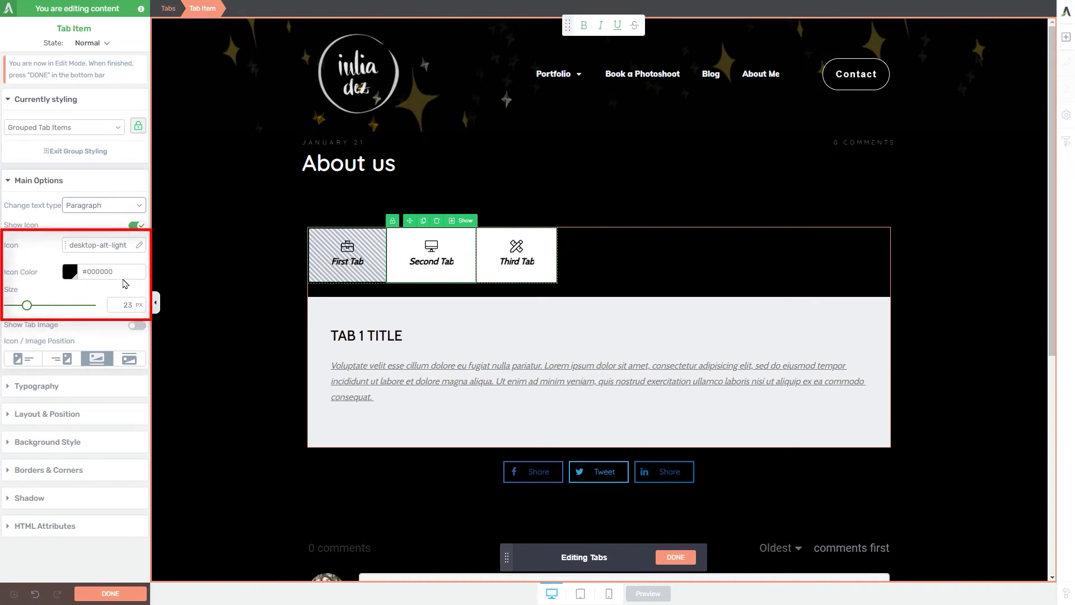
Step: Set the tab icon to arrow-right from the icon library
left_click(34, 251)
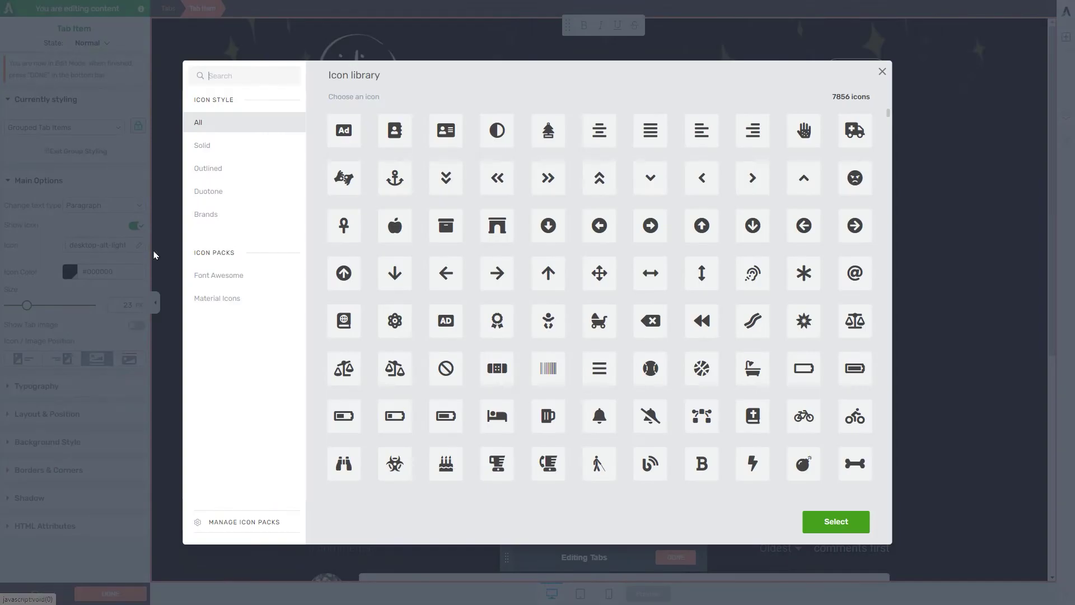
left_click(503, 282)
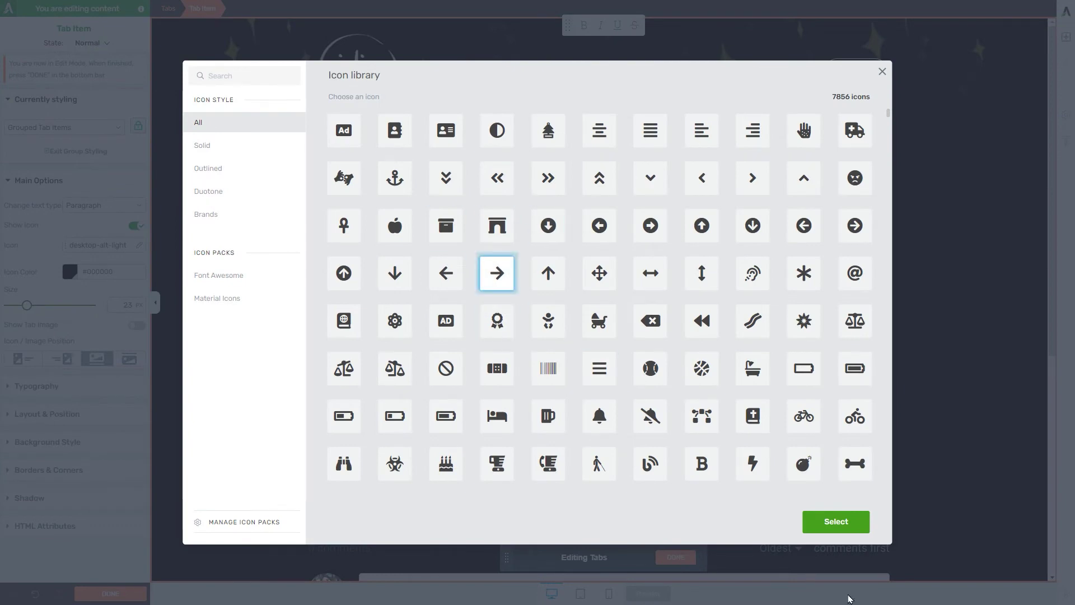
left_click(821, 526)
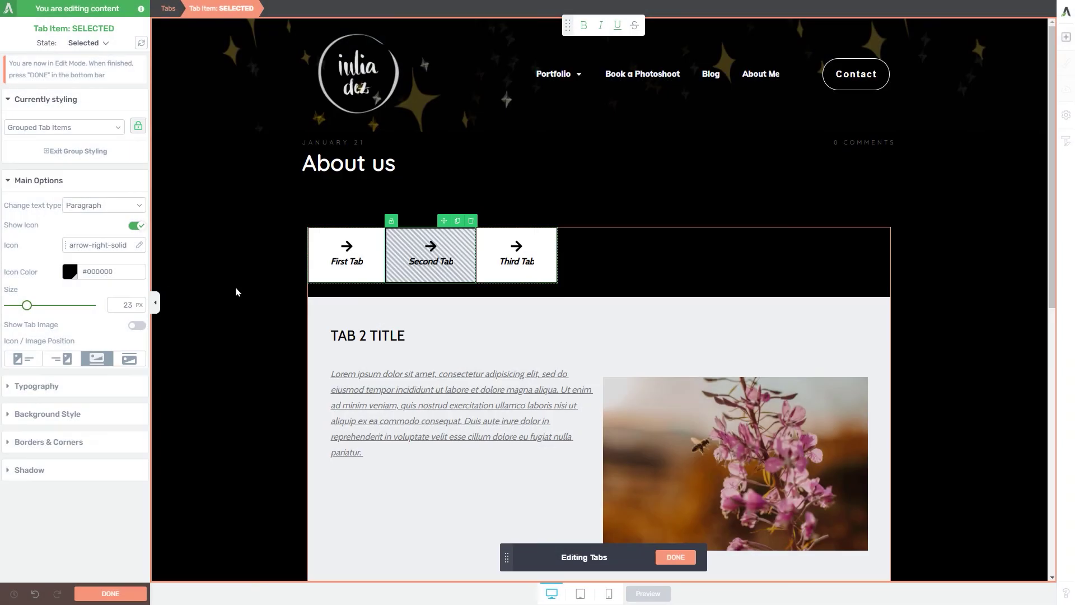
Step: Colour the icon #ed0000, size it to 32 px, and switch on Show Tab Image
left_click(70, 272)
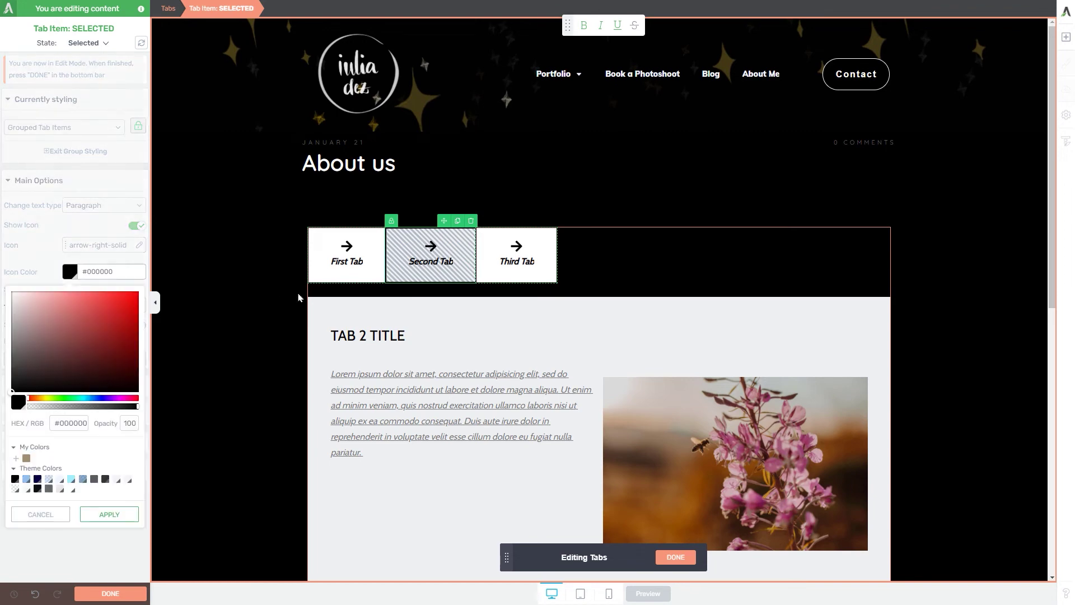
left_click_drag(68, 330, 138, 300)
left_click(125, 515)
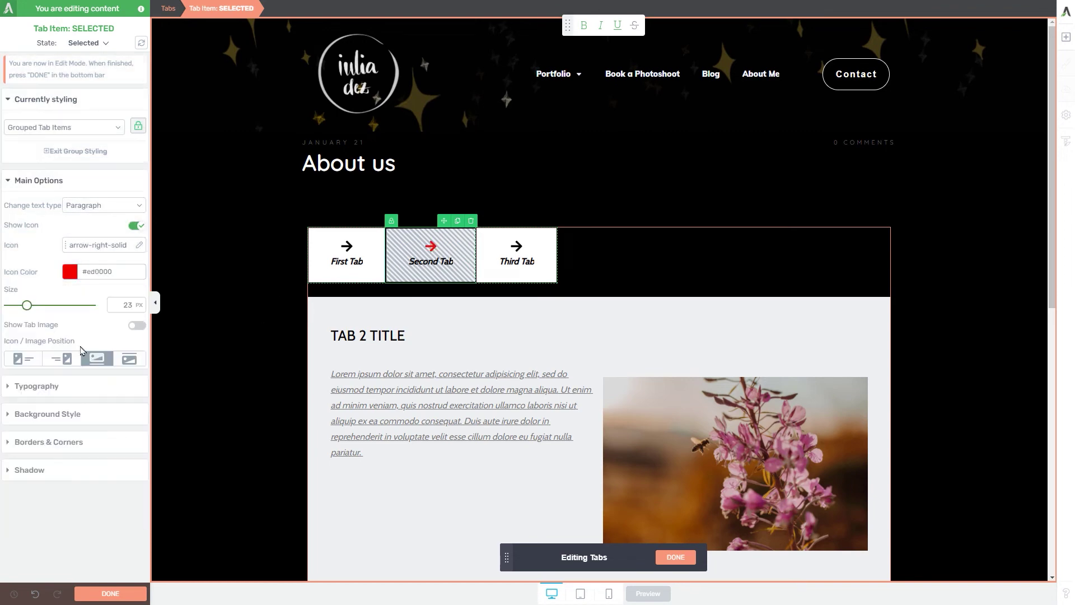
left_click_drag(27, 309, 35, 306)
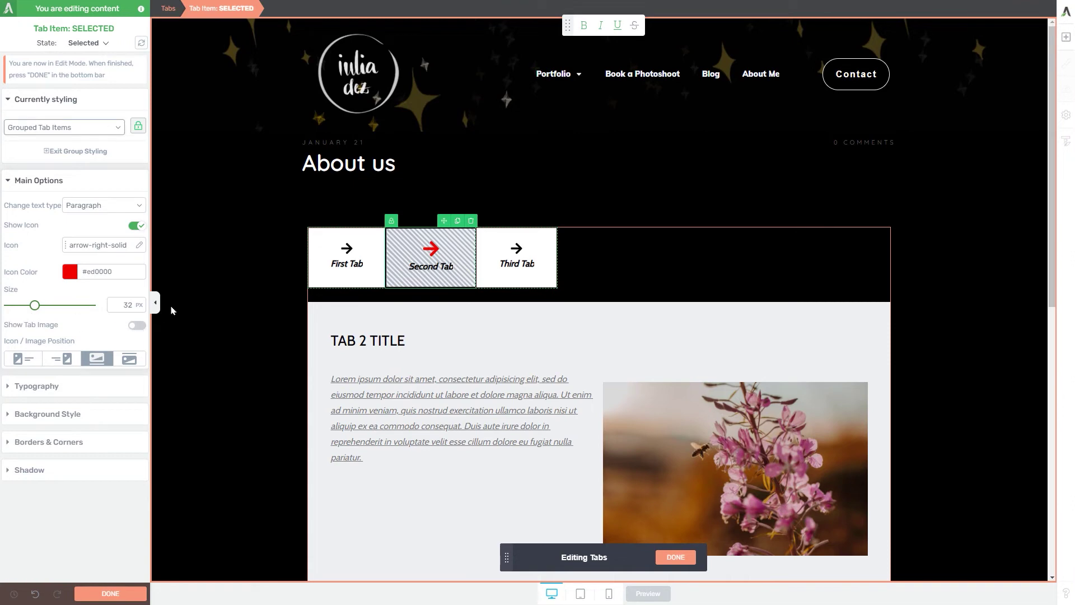
left_click(137, 324)
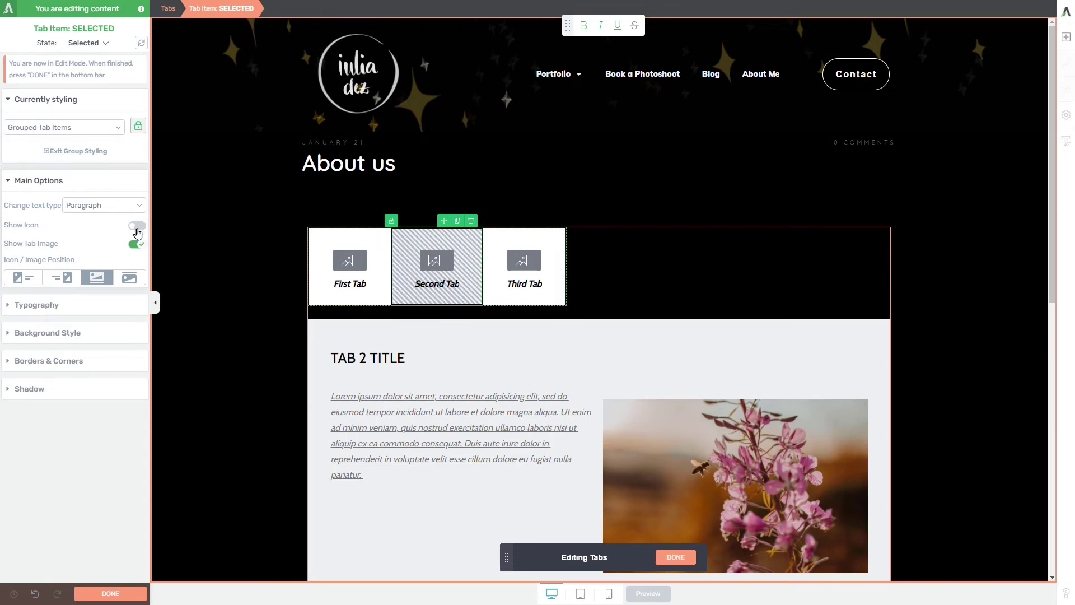
Step: Toggle Show Icon and Show Tab Image, and preview the Third Tab's image picker without choosing one
left_click(136, 226)
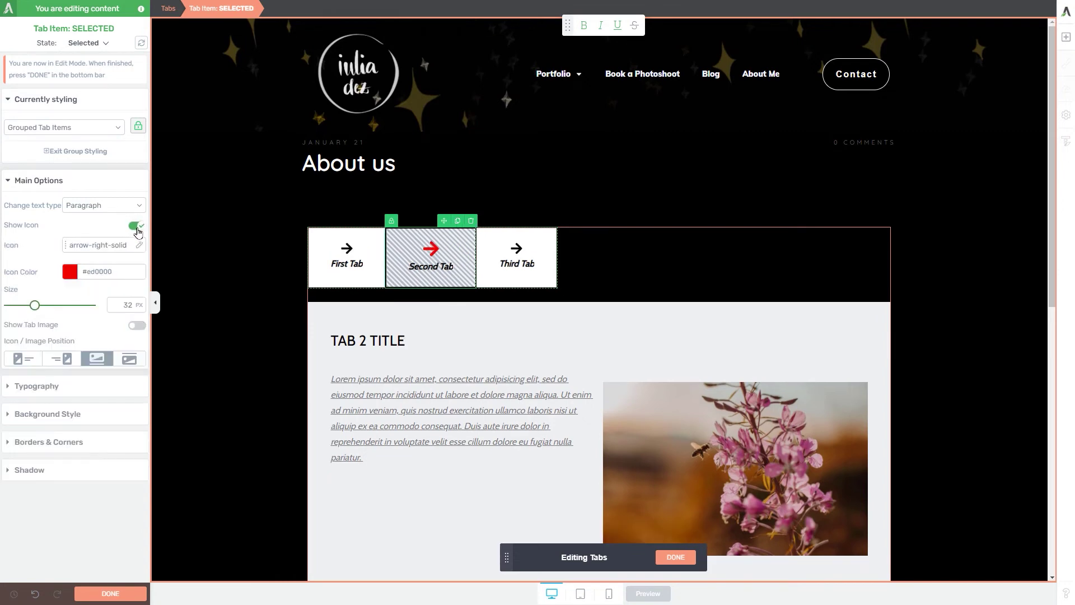
left_click(137, 326)
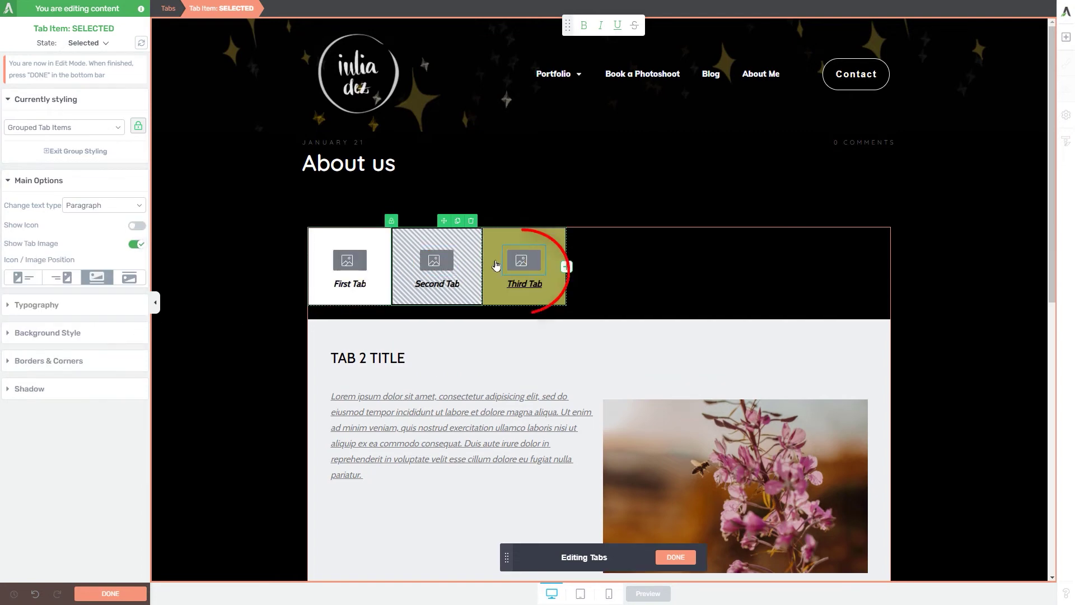
left_click(534, 269)
left_click(534, 270)
left_click_drag(886, 140, 886, 171)
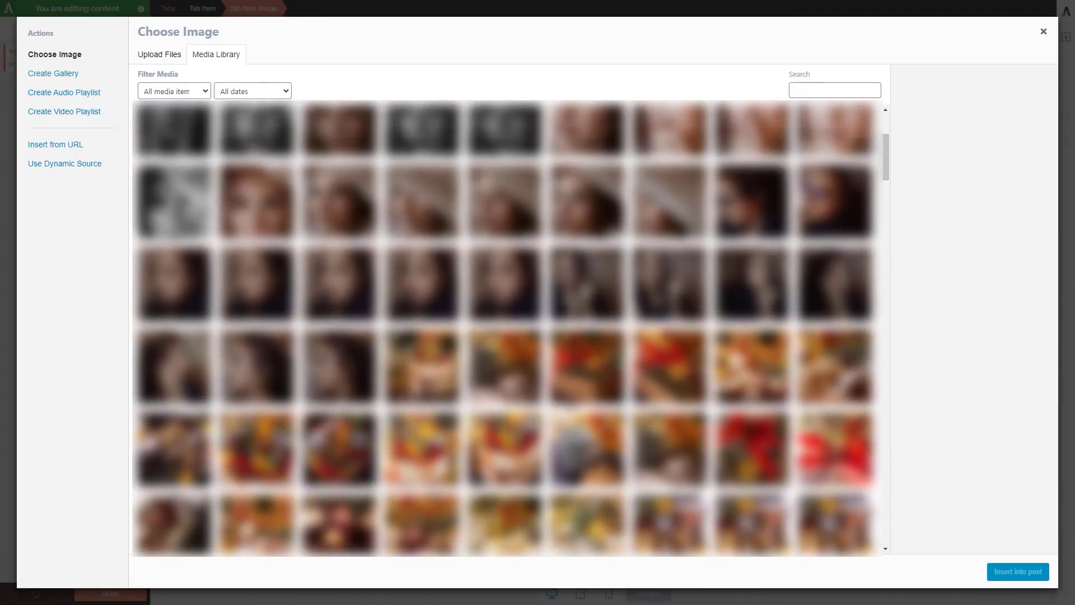
left_click(1044, 32)
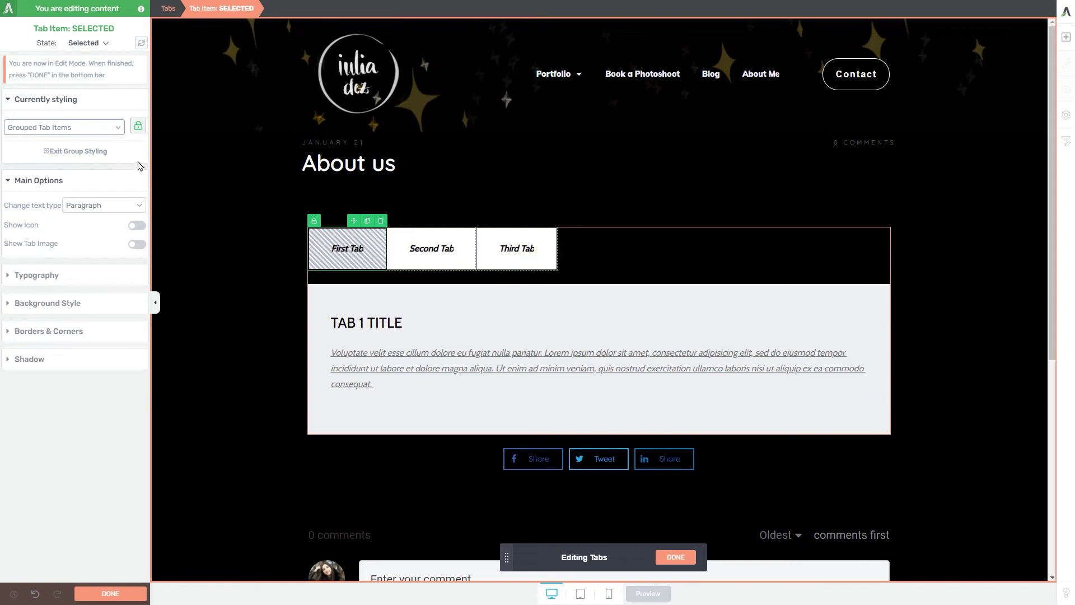
left_click(106, 129)
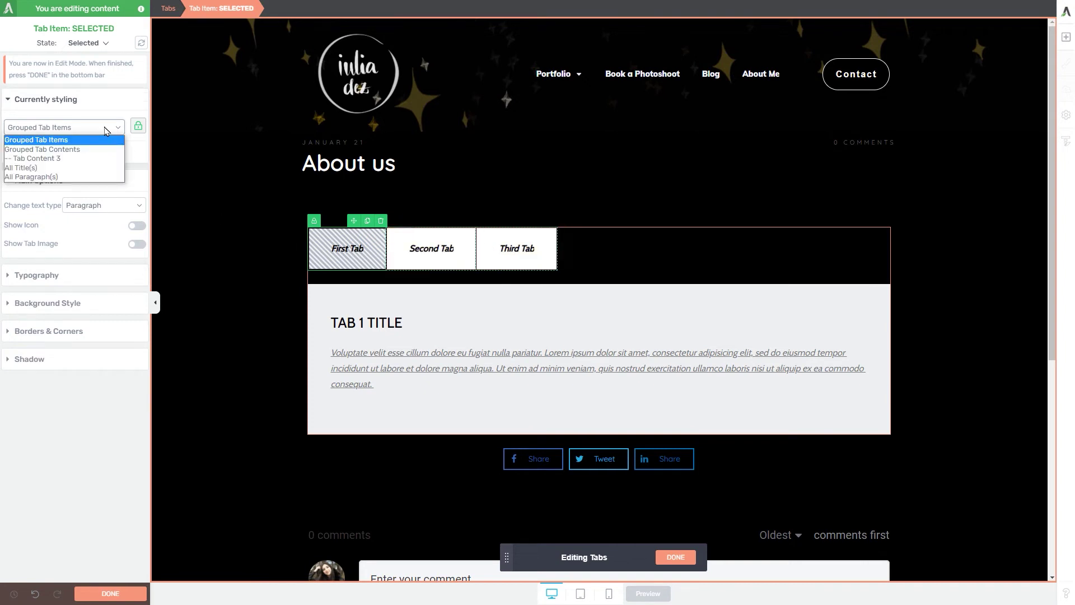
Step: Switch Currently styling to Grouped Tab Contents, then All Title(s), reviewing the Cabin 26 px uppercase settings
left_click(52, 149)
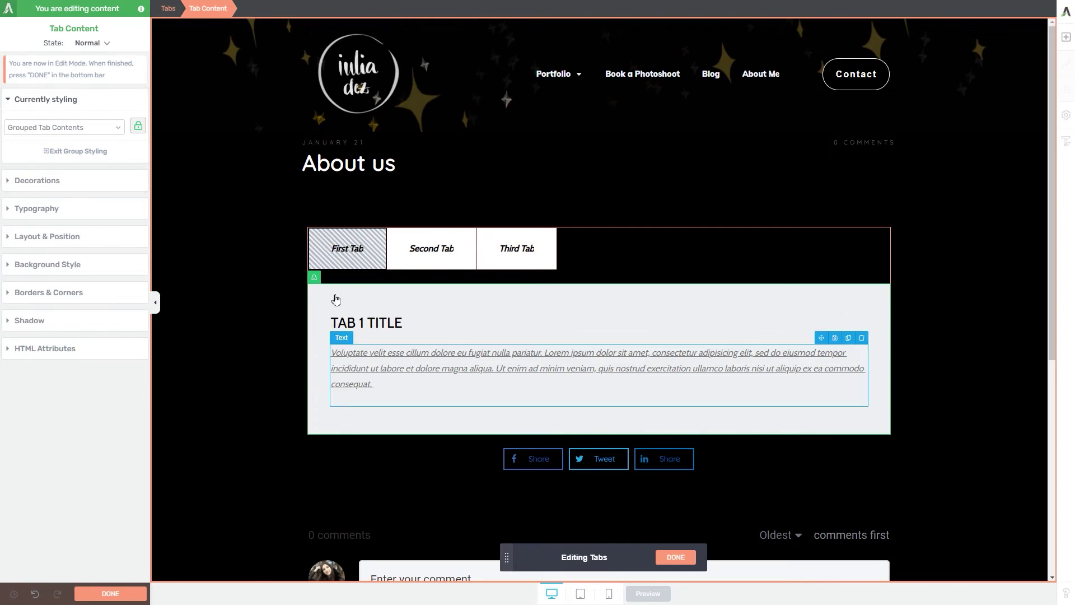
left_click(71, 129)
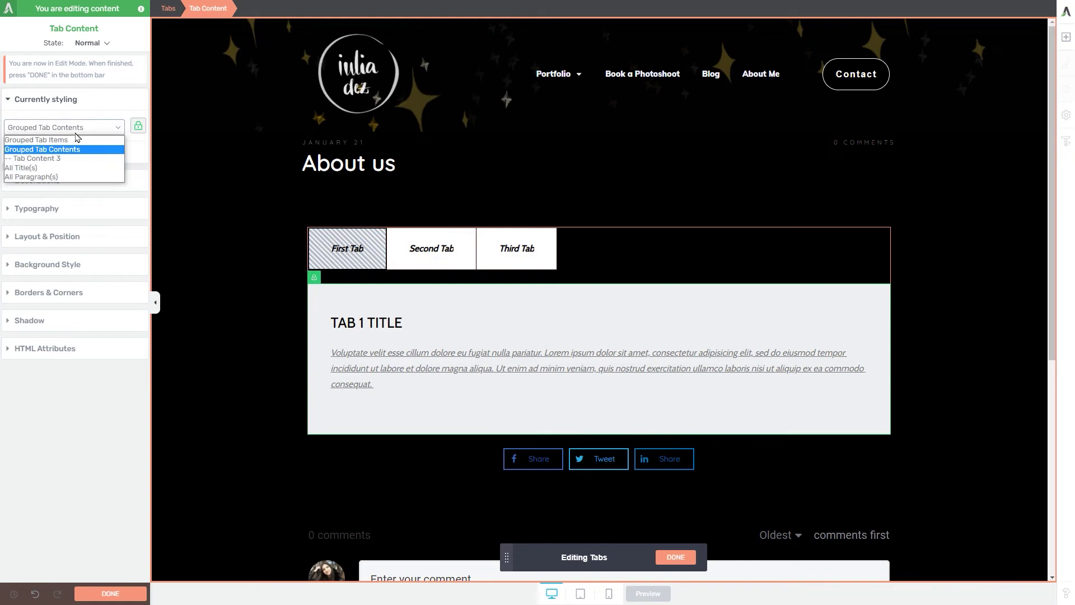
left_click(33, 167)
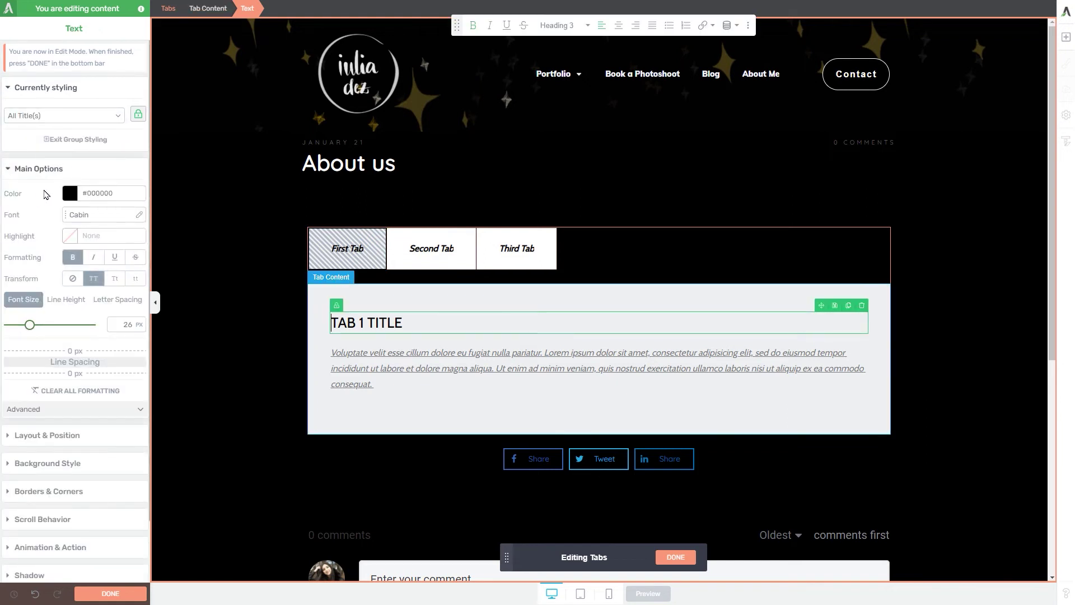
scroll(65, 192, "down", 1)
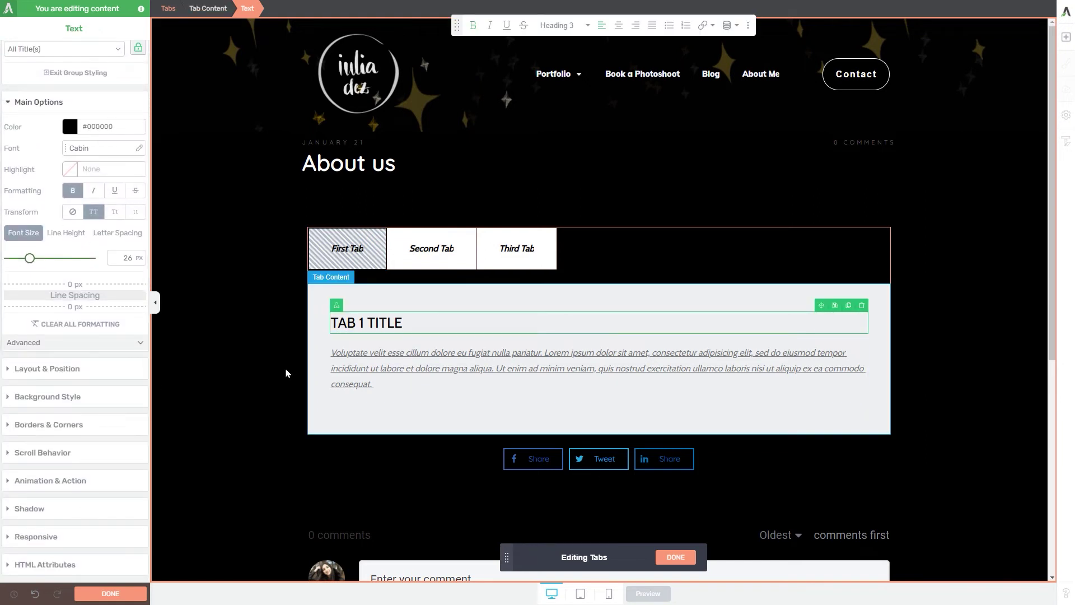
scroll(196, 193, "down", 1)
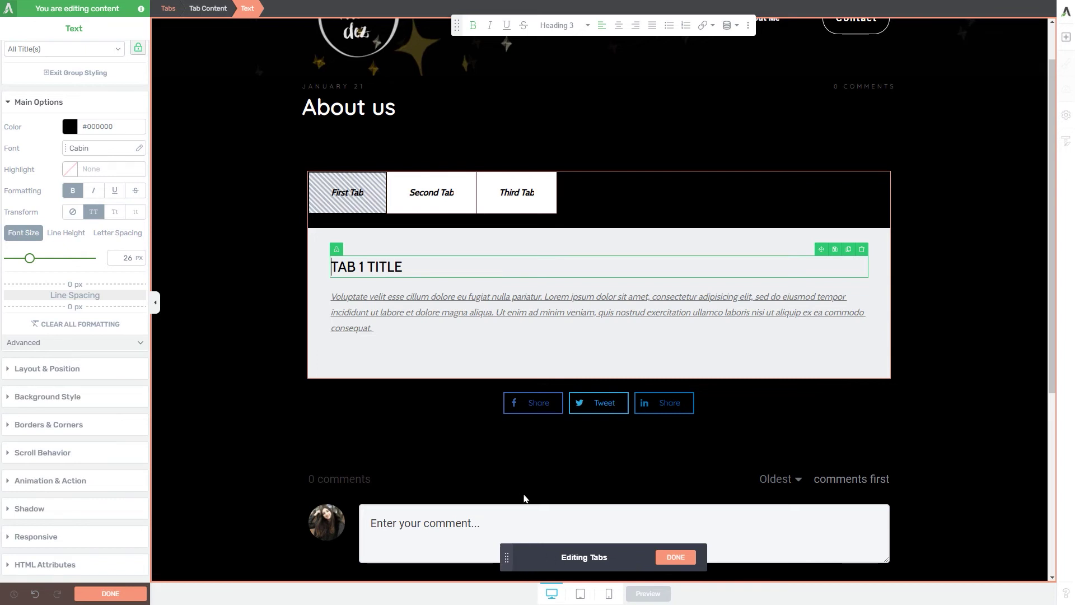
Step: Finish editing tab items and preview the Choose Tabs Template gallery without changing templates
left_click(676, 558)
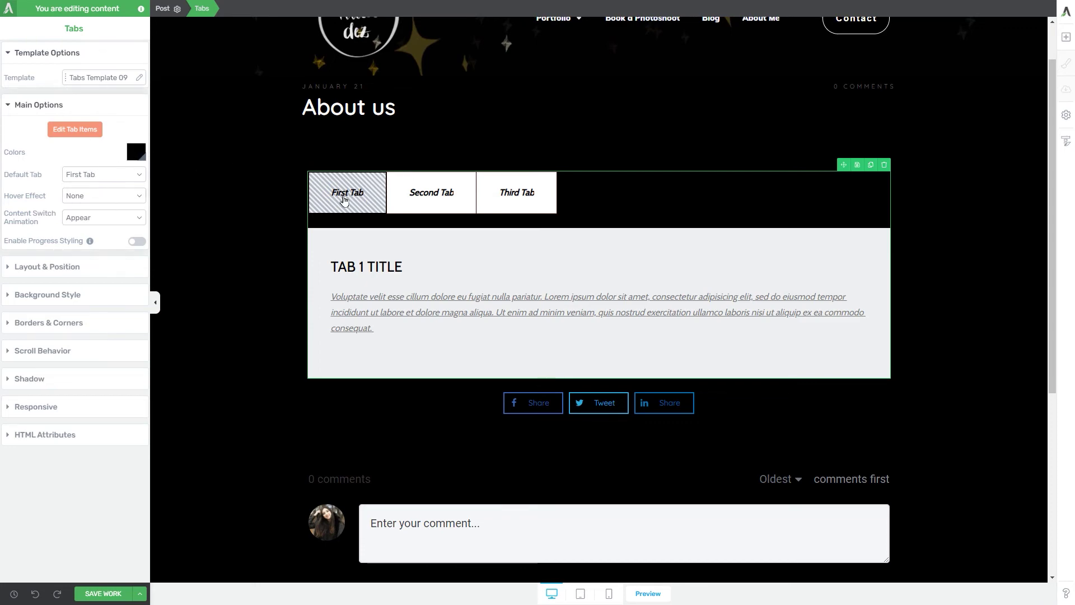
left_click(96, 79)
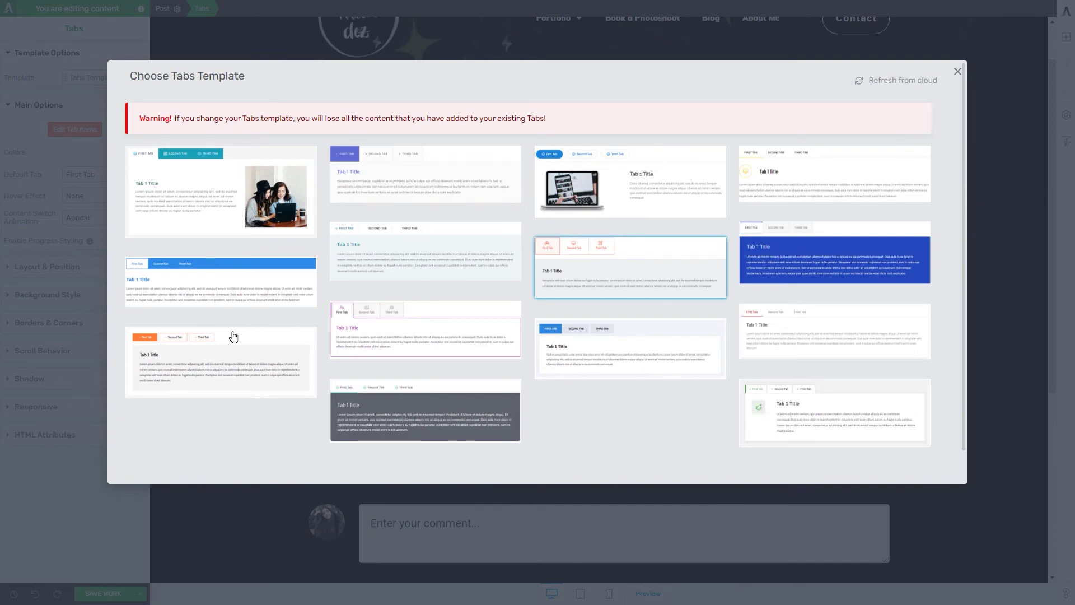
left_click(957, 72)
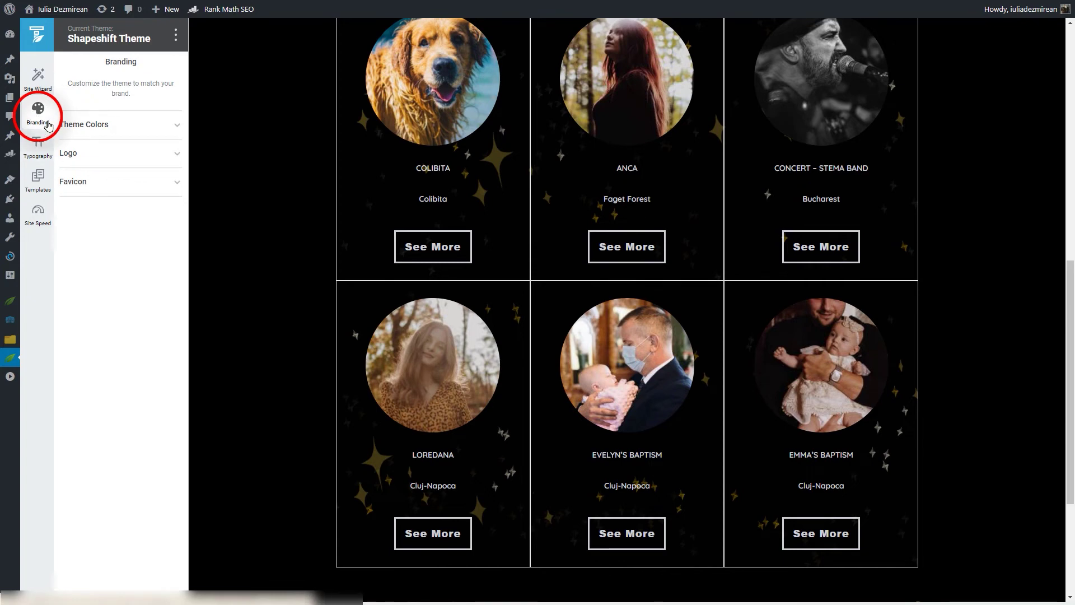
Step: Expand Theme Colors in the Shapeshift Theme's Branding section
left_click(91, 129)
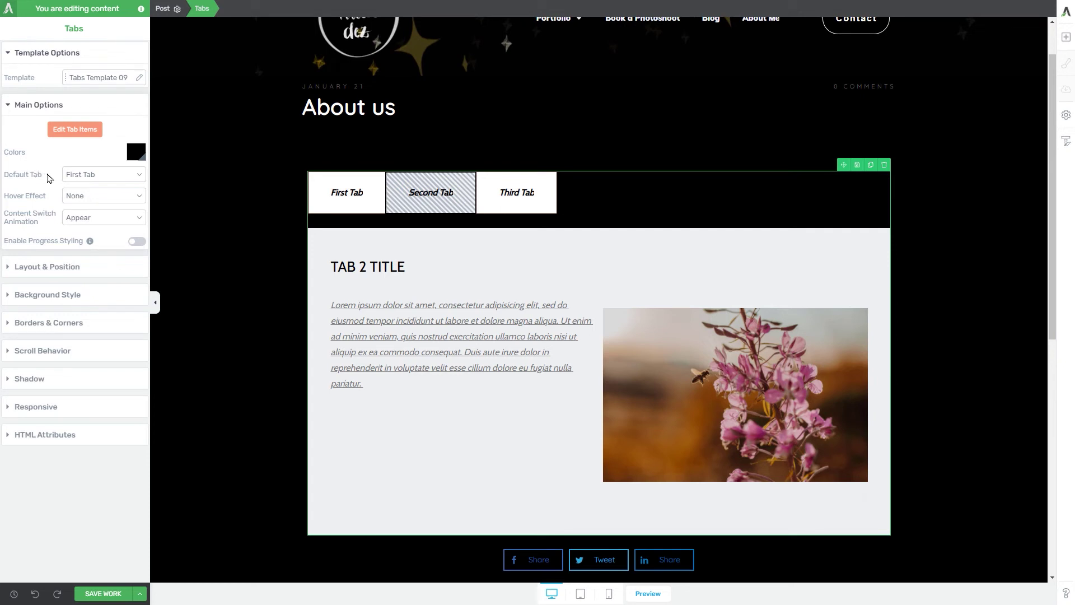
Step: Keep First Tab as the default tab and set the tabs' hover effect to Underline
left_click(72, 179)
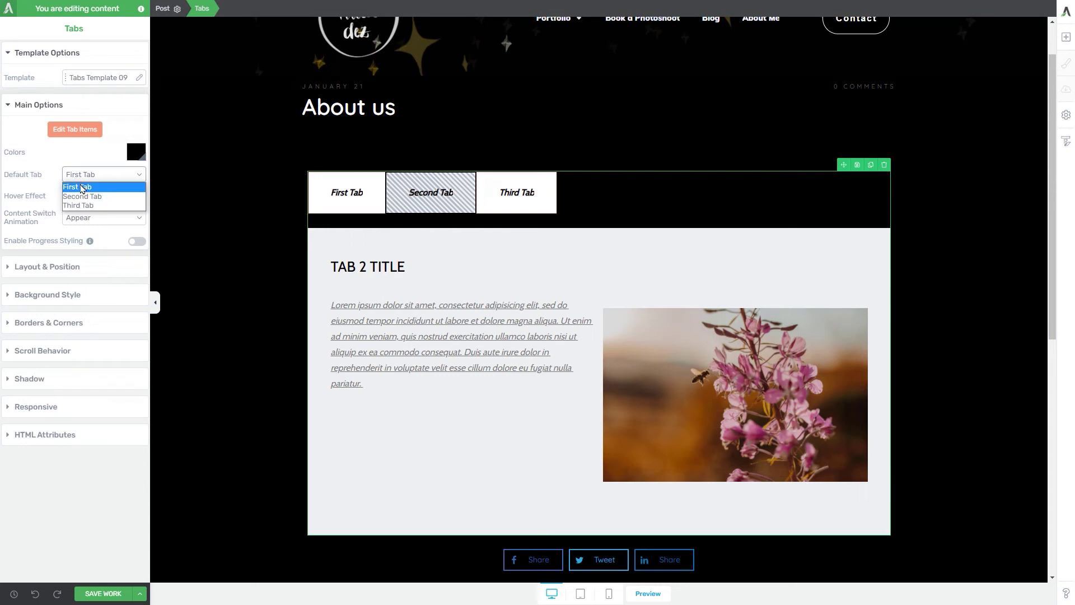
left_click(109, 177)
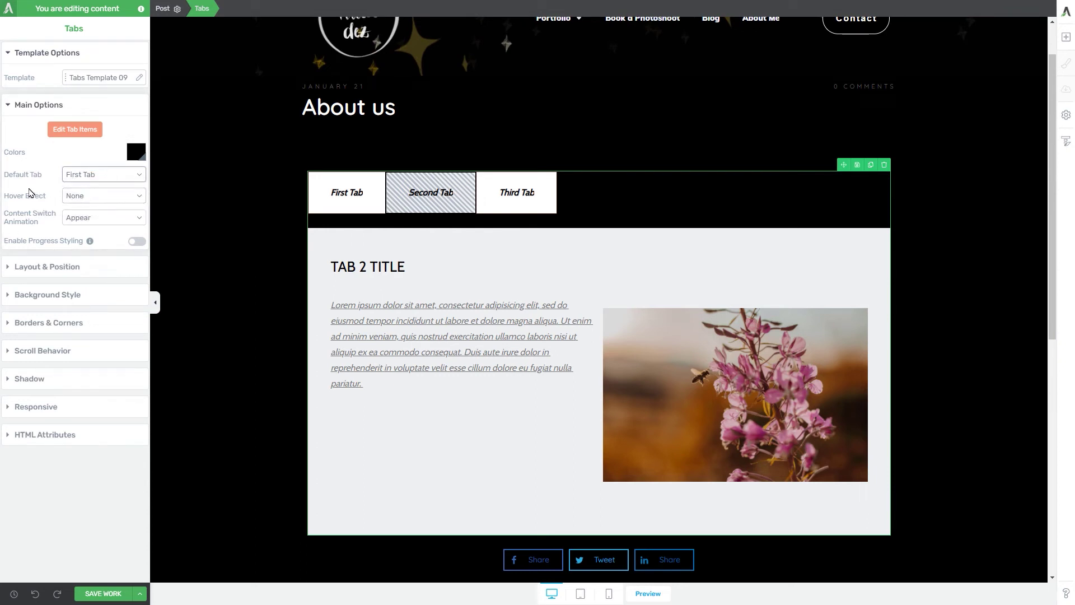
left_click(69, 199)
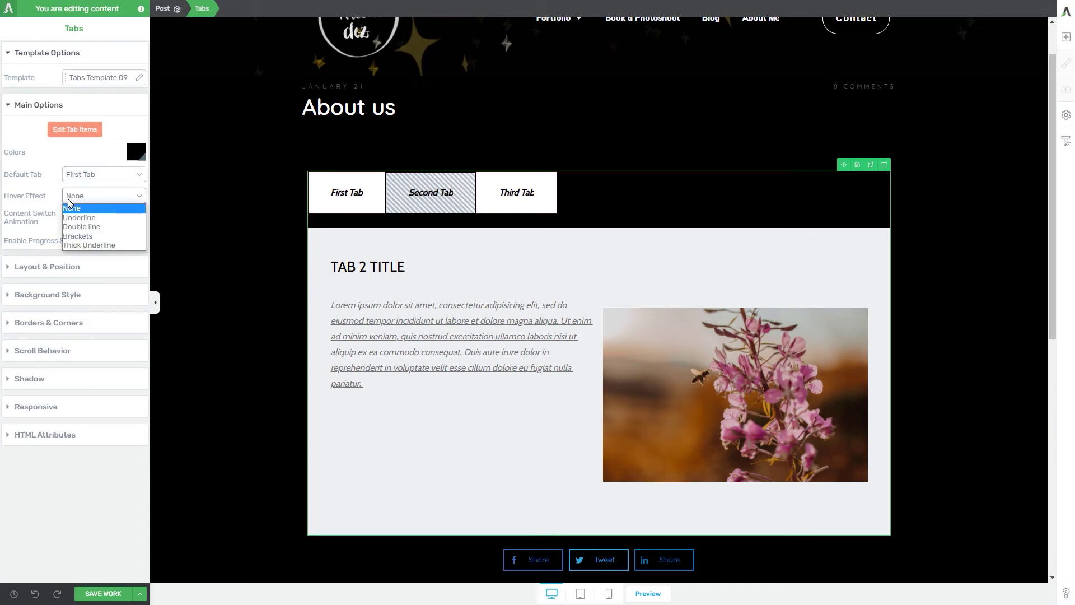
left_click(114, 218)
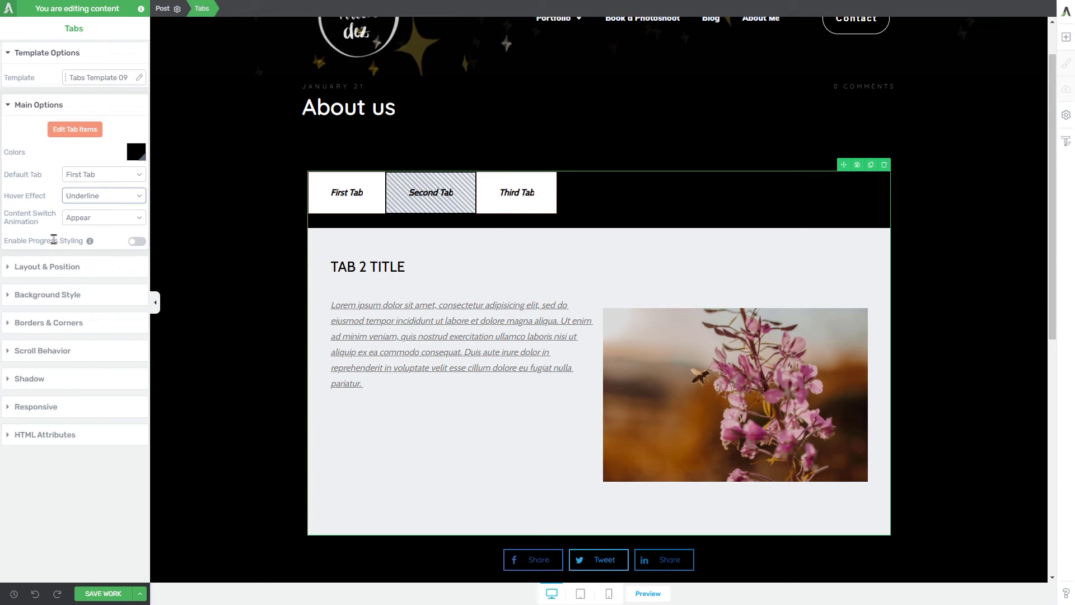
Step: Set the tabs' content switch animation to From Left and test it between tabs
left_click(124, 219)
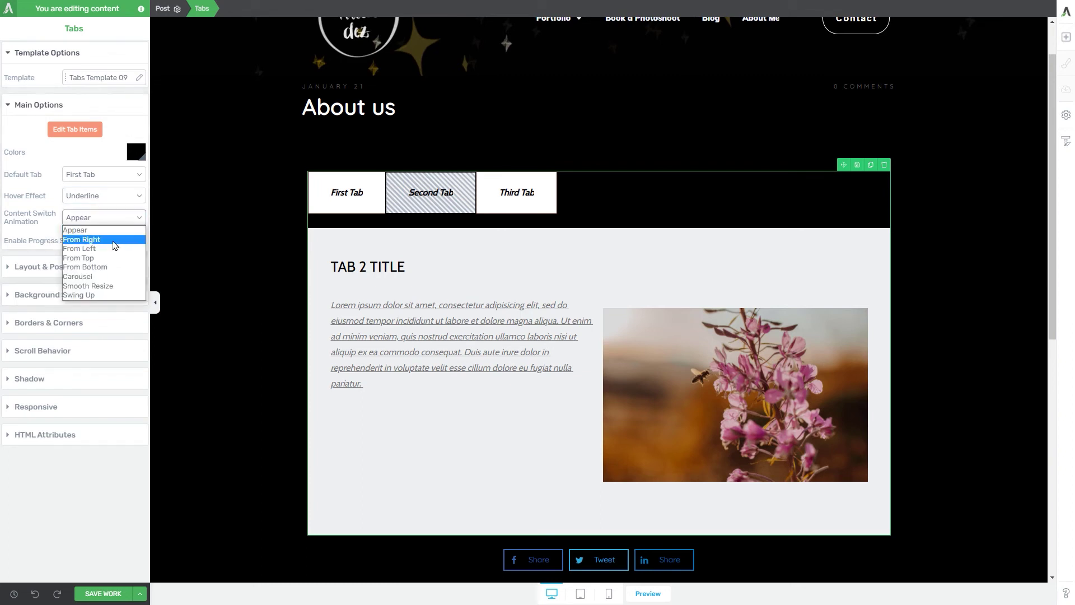
left_click(82, 250)
left_click(510, 197)
left_click(376, 211)
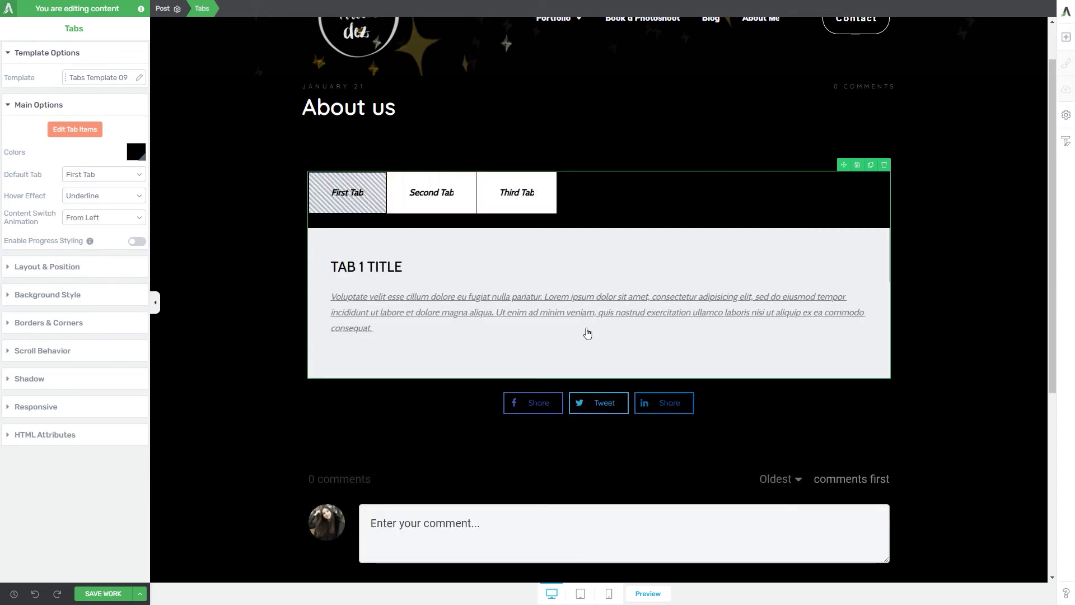
Step: Change the content switch animation to Carousel
left_click(104, 218)
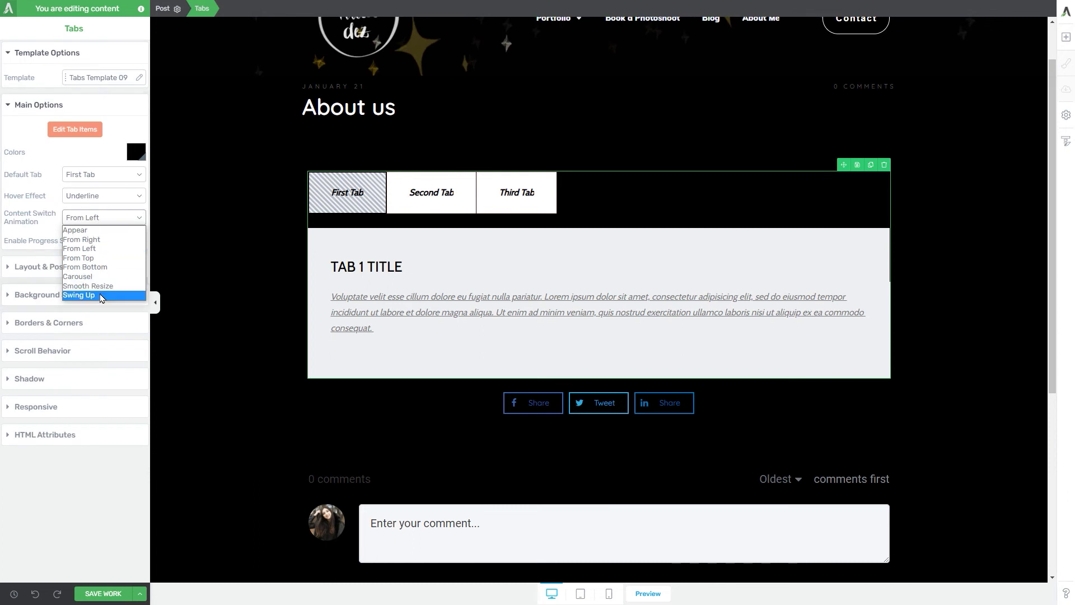
left_click(79, 276)
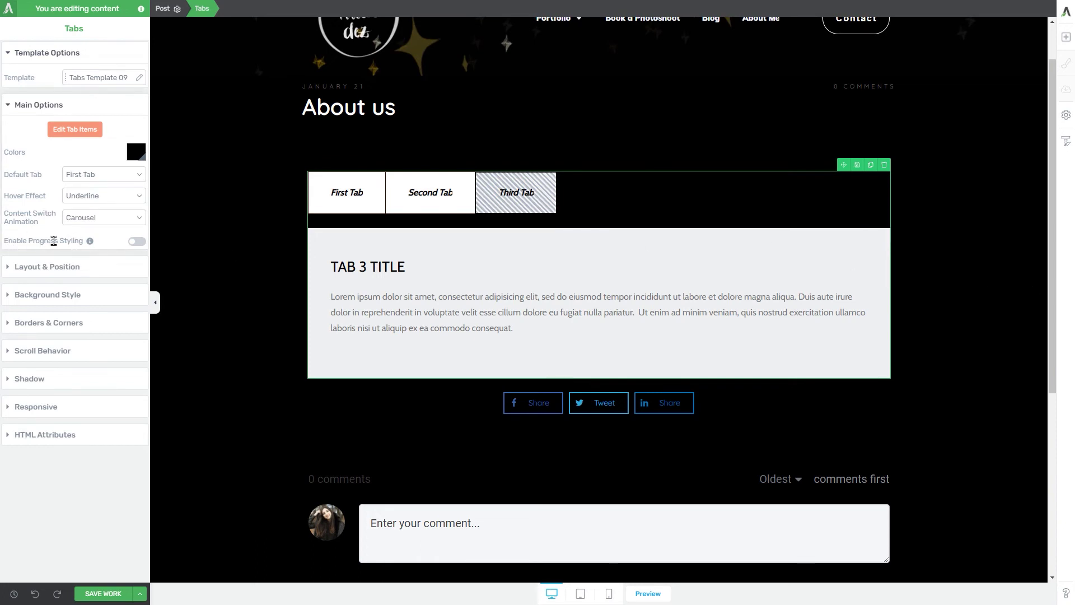
mouse_move(93, 244)
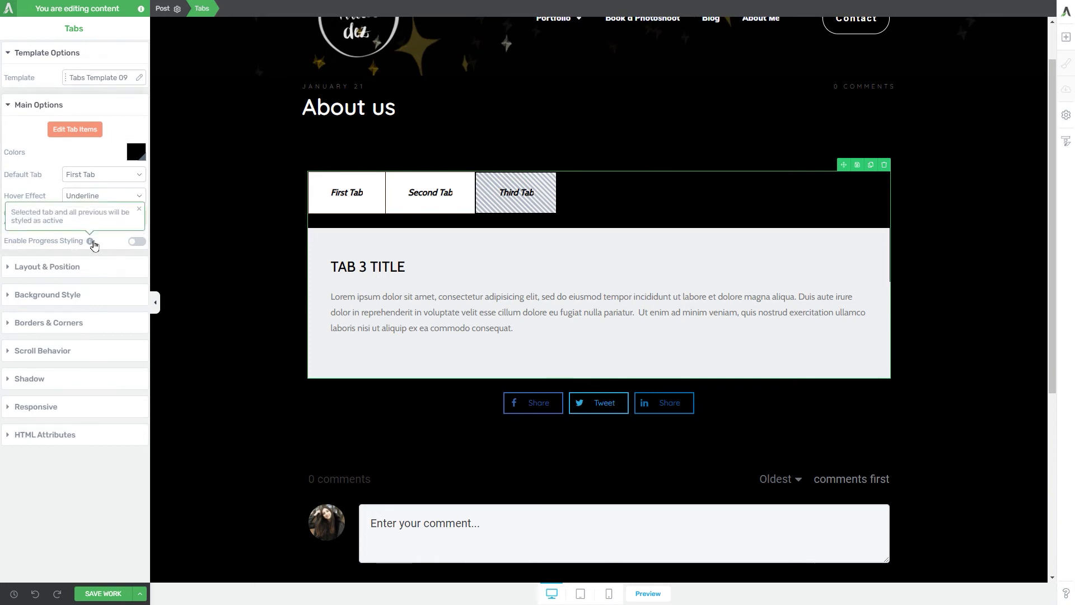
Step: Enable Progress Styling and cycle through First, Second and Third Tab to check it
left_click(137, 242)
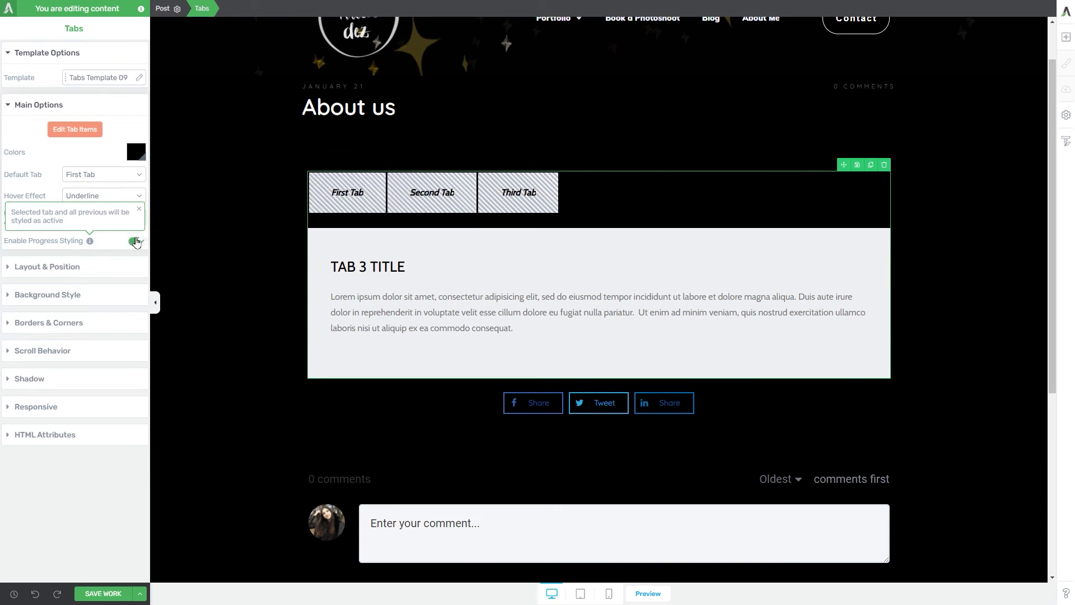
left_click(458, 211)
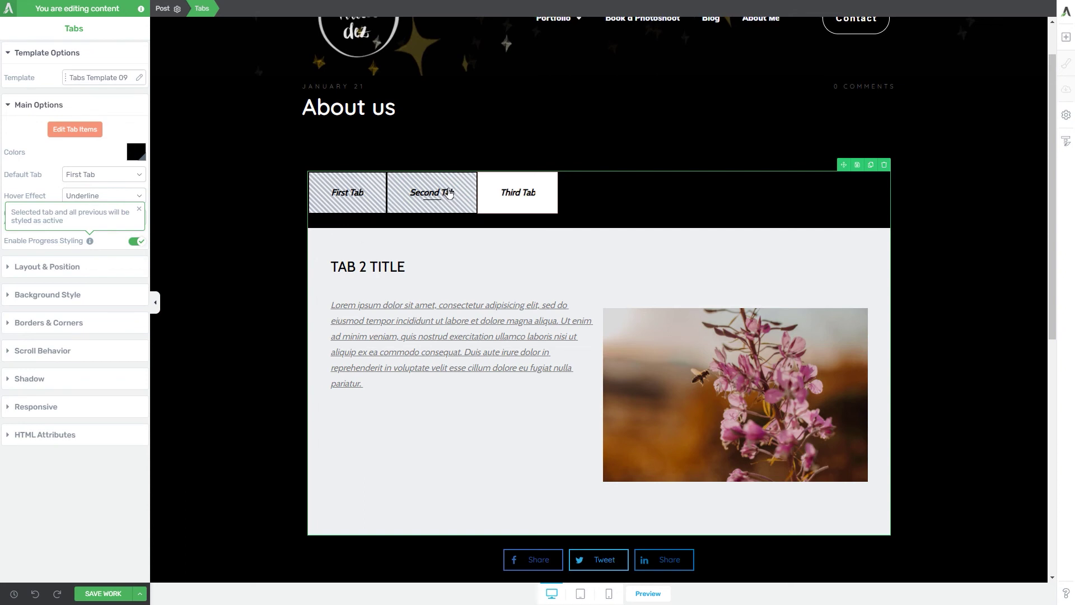
left_click(360, 206)
left_click(403, 209)
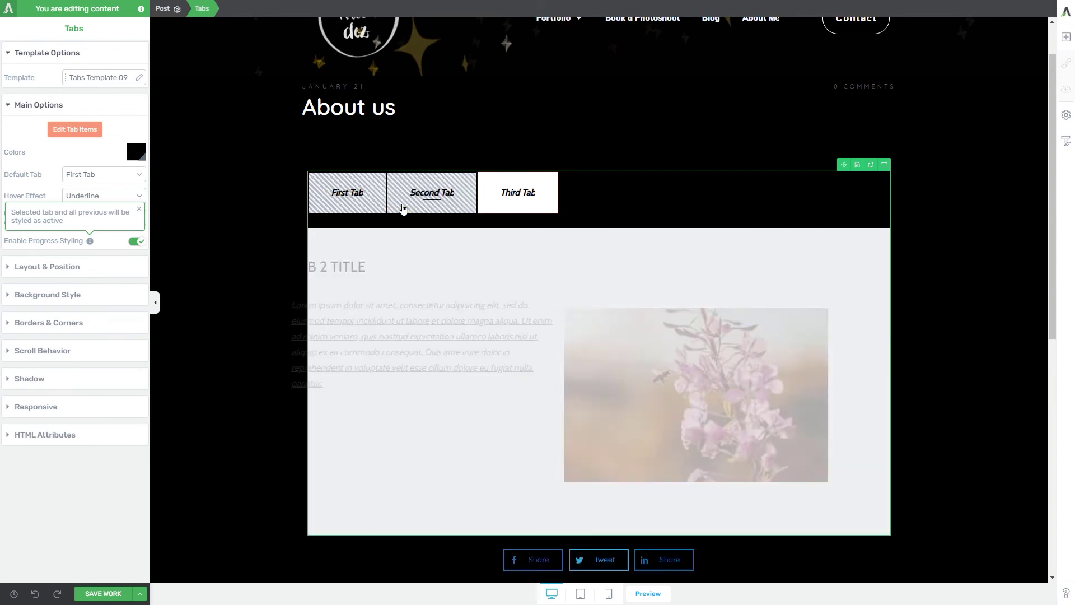
left_click(531, 215)
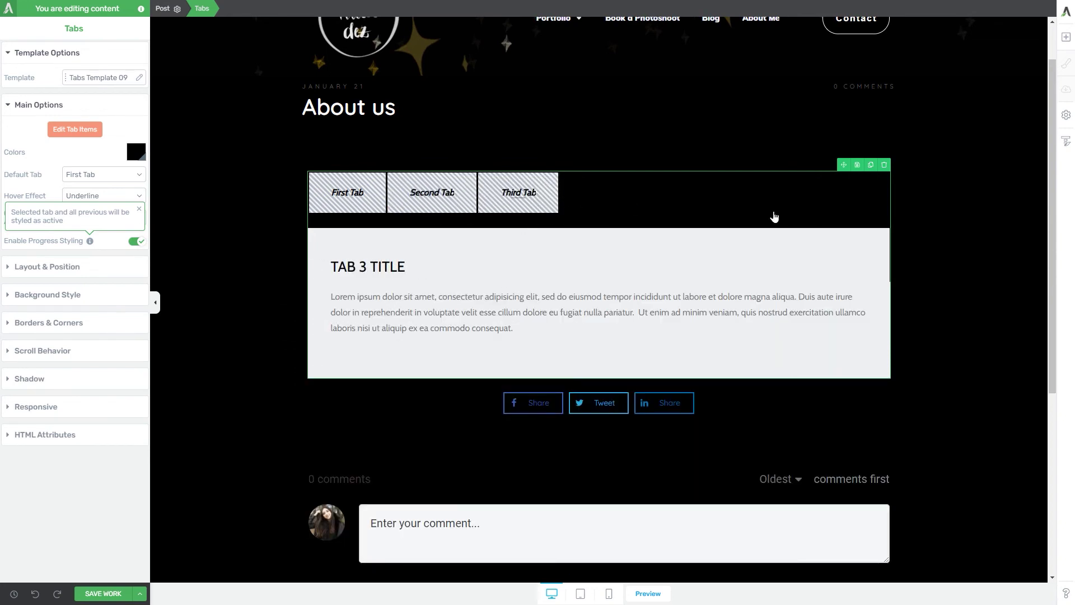
left_click(372, 206)
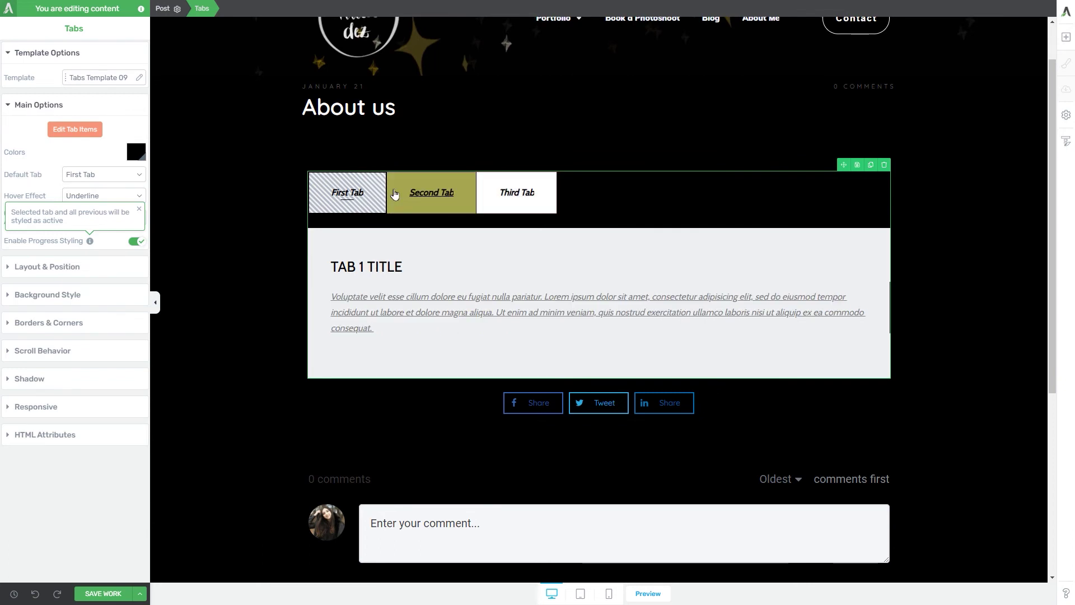
left_click(396, 203)
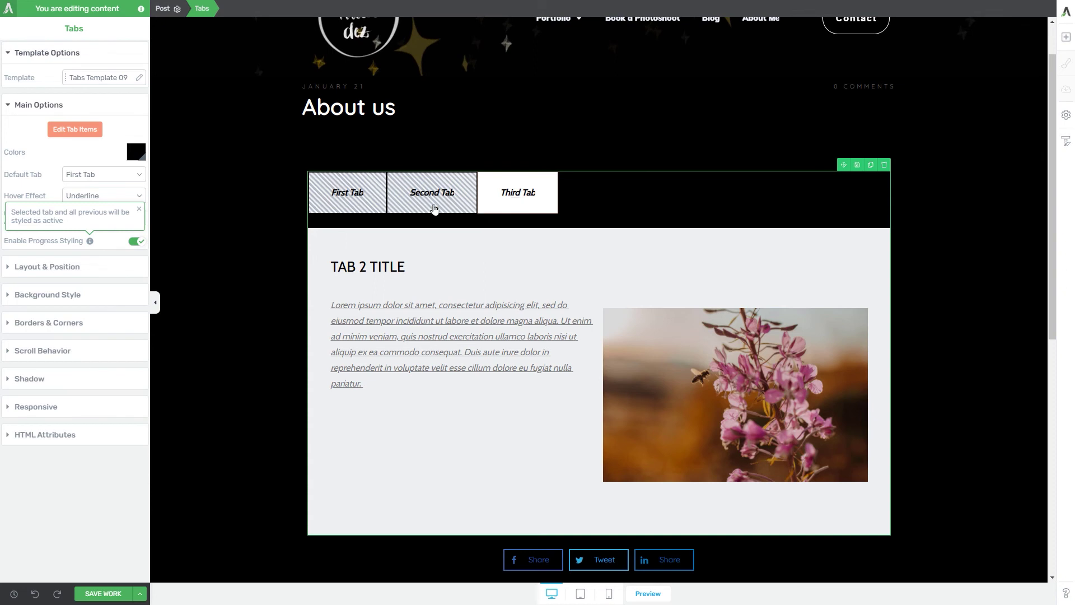
left_click(492, 213)
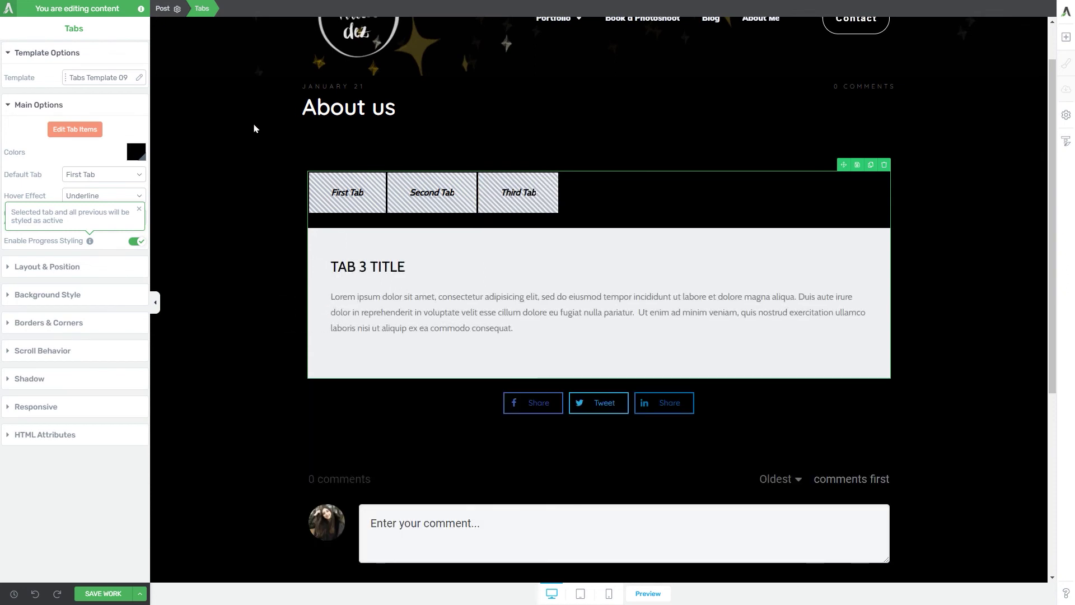
Step: Disable Progress Styling and click through the three tabs again, ending on Third Tab
left_click(136, 242)
left_click(353, 212)
left_click(428, 212)
left_click(501, 211)
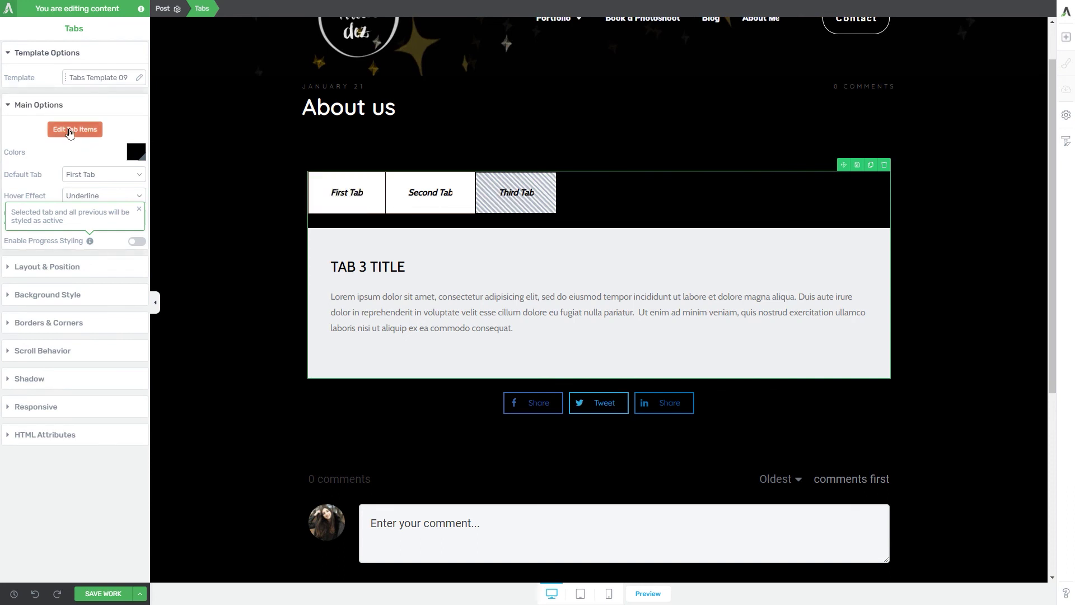
Step: Add a New Tab after First Tab and after Third Tab, keeping First Tab as default
left_click(68, 133)
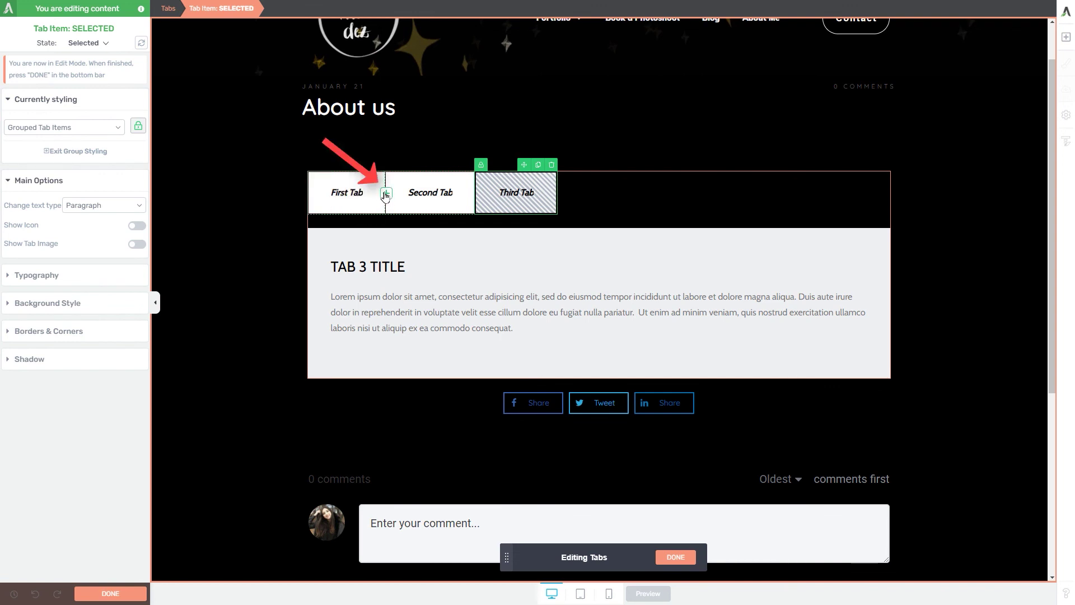
left_click(386, 194)
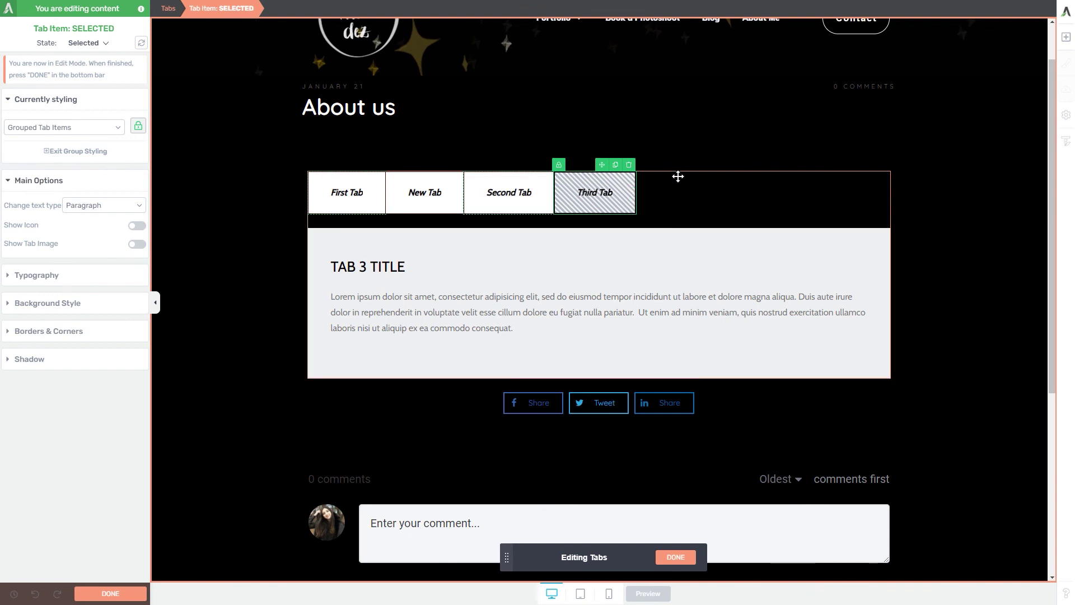
left_click(636, 195)
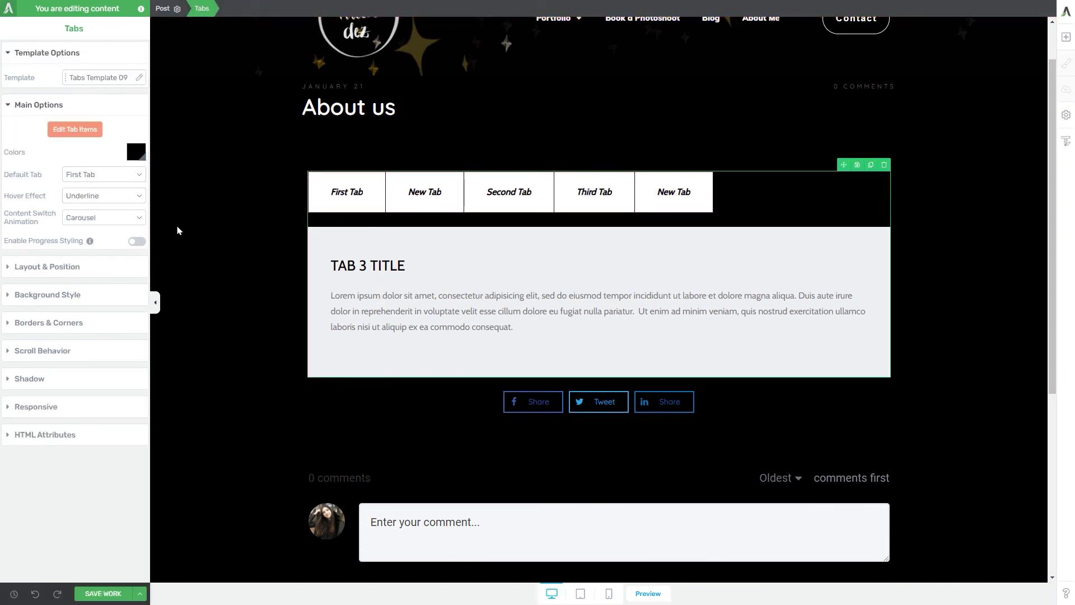
left_click(81, 177)
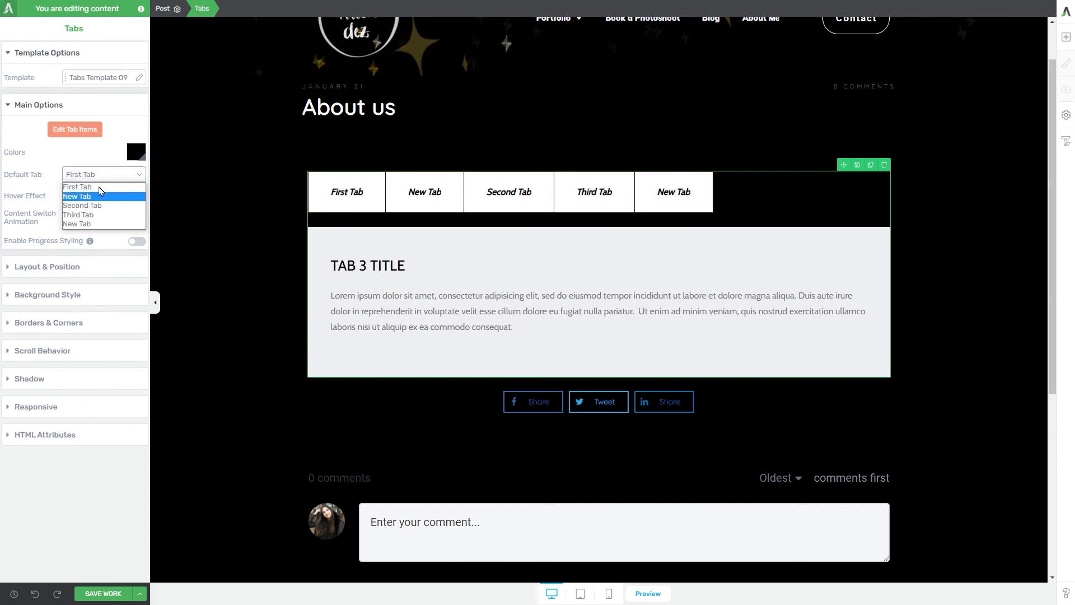
left_click(101, 159)
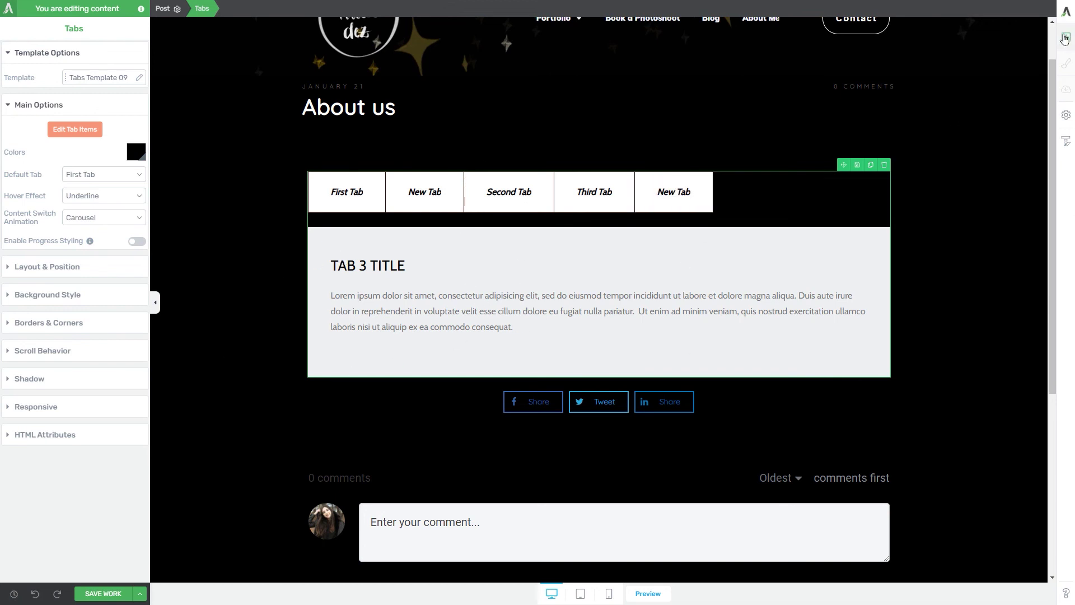
Step: Search elements for 'button' and drag a Button element just below the tab content
left_click(1067, 37)
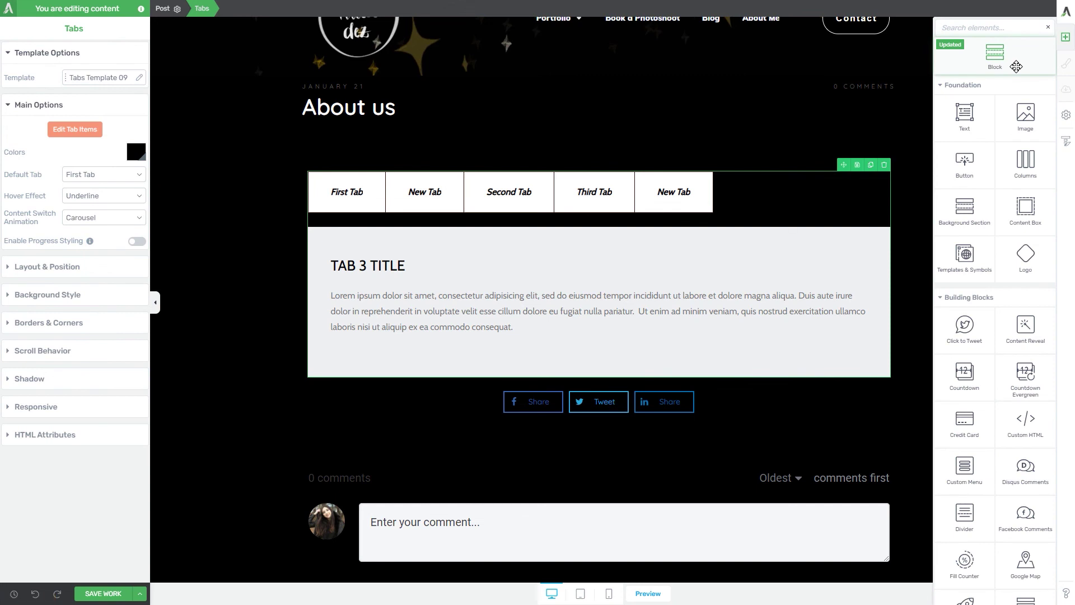
type("button")
left_click_drag(974, 73, 643, 401)
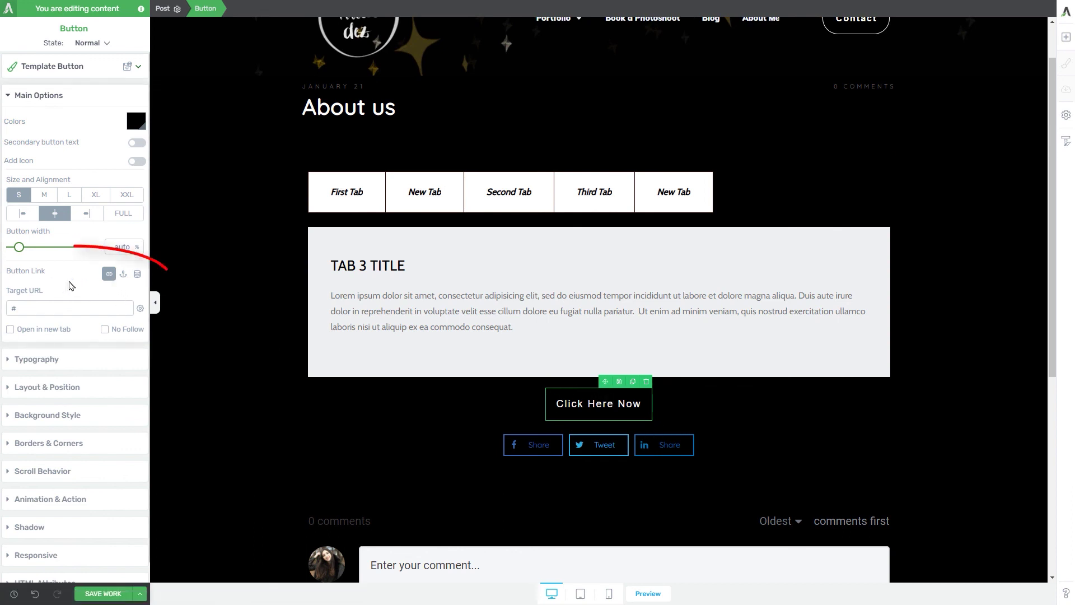
Step: Make the button a smooth-animated Jumplink targeting Third Tab, then save the post
left_click(124, 273)
left_click(134, 295)
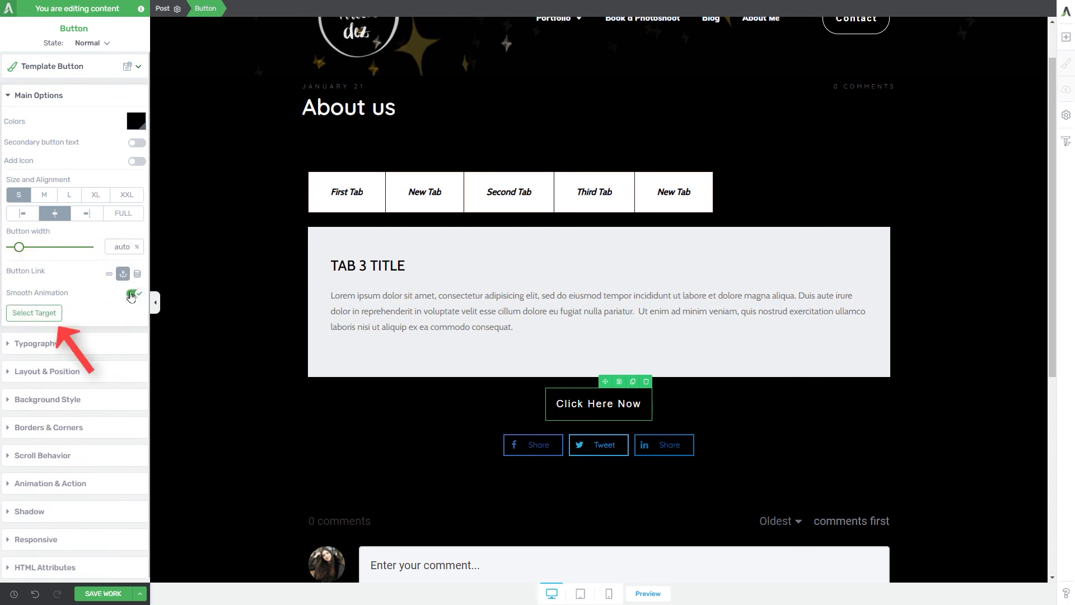
left_click(34, 313)
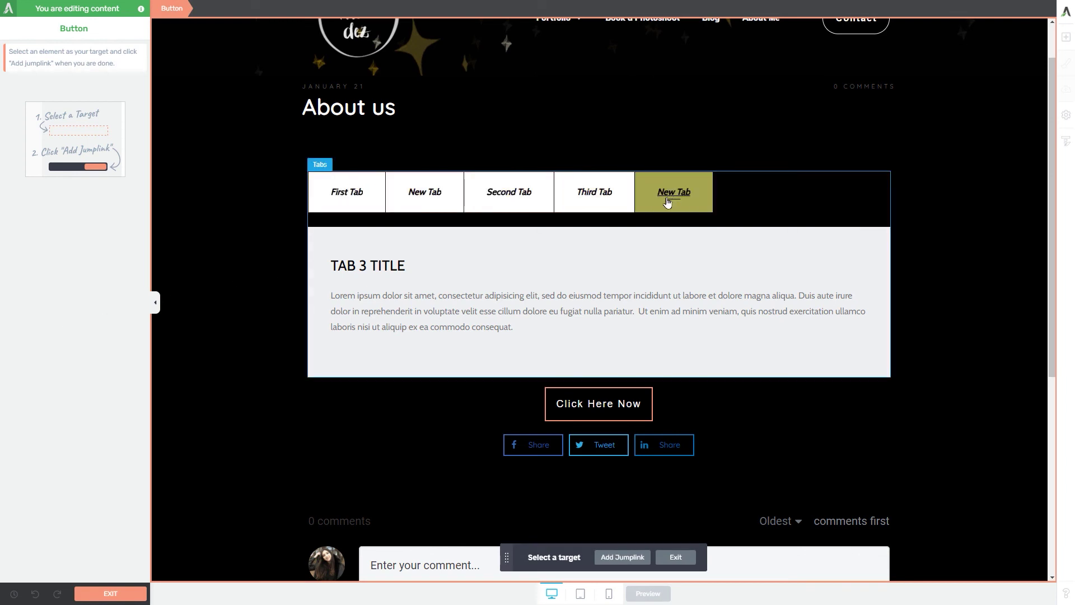
left_click(602, 192)
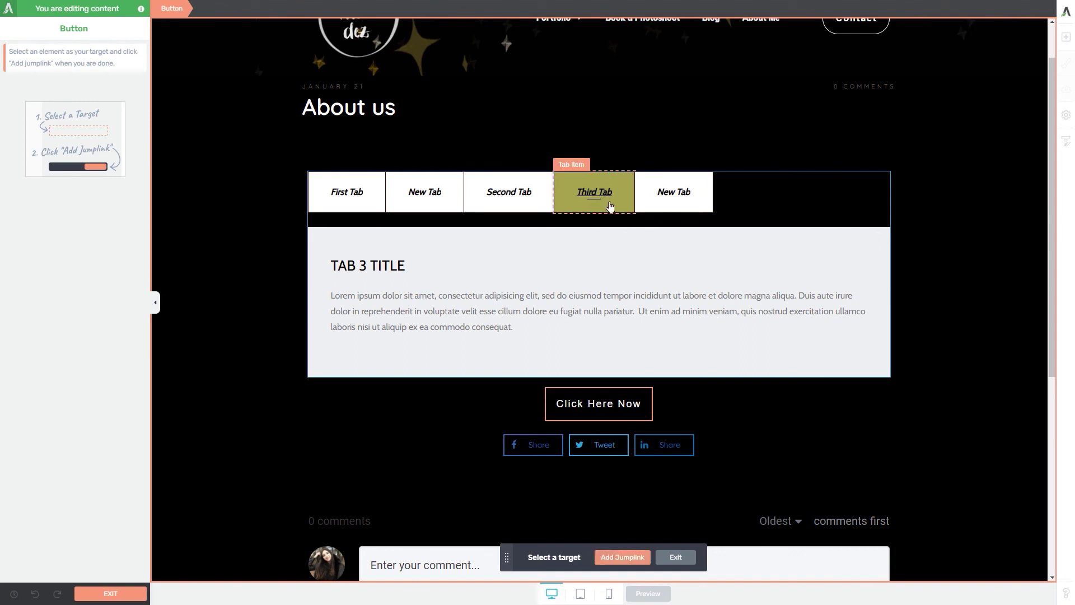
left_click(620, 557)
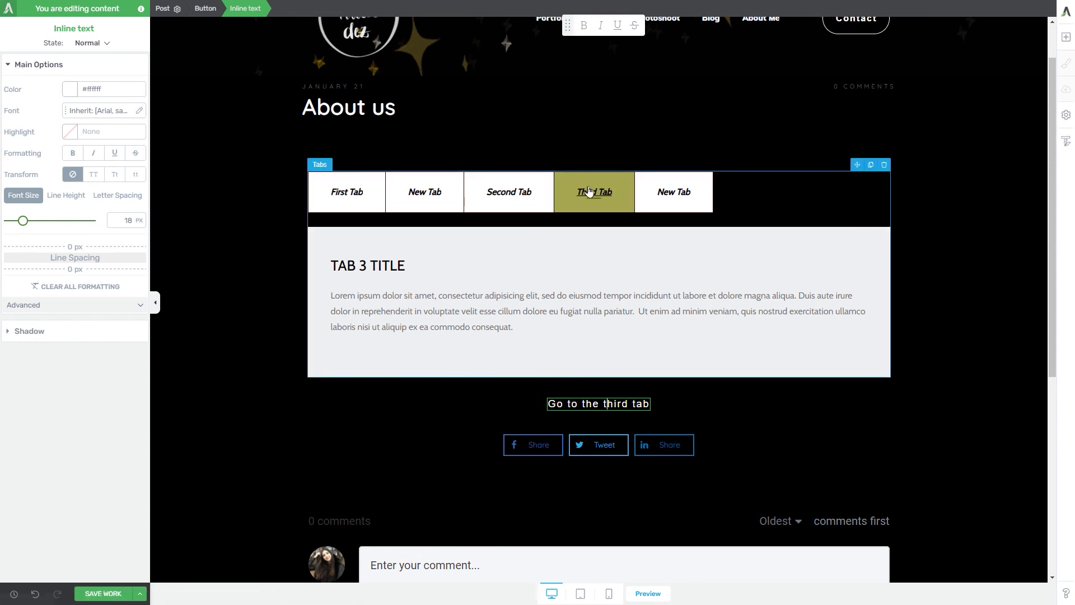
left_click(99, 593)
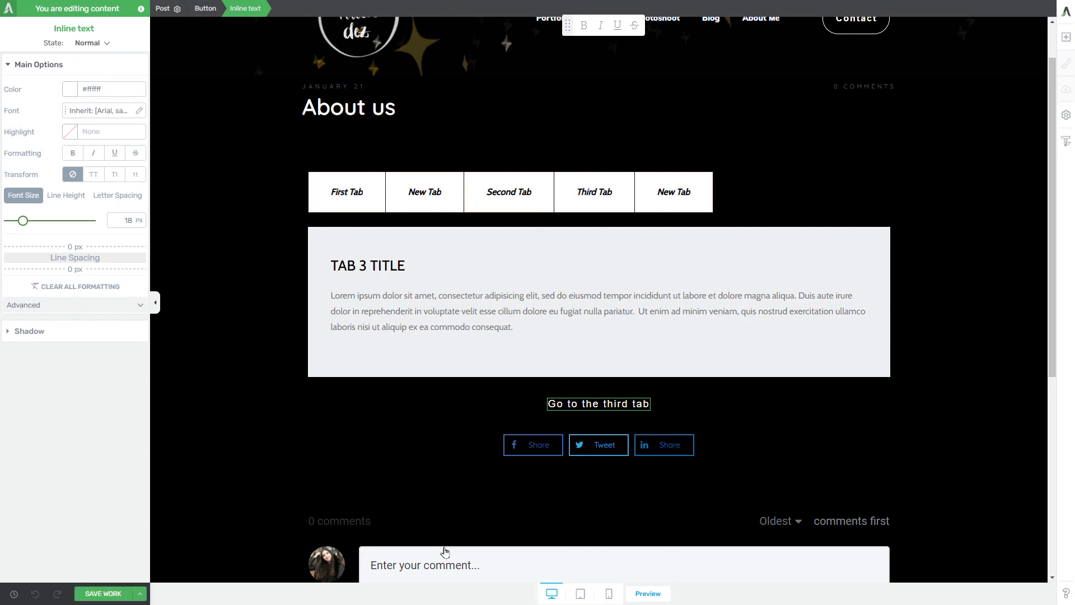
Step: Preview the post and use the 'Go to the third tab' button to open Third Tab
left_click(639, 596)
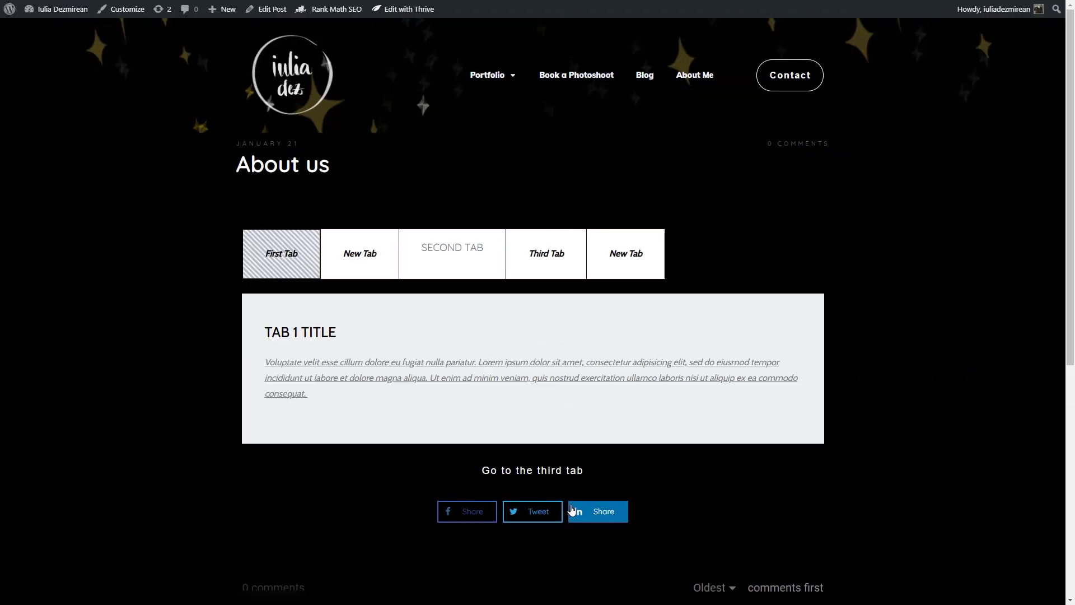
left_click(522, 472)
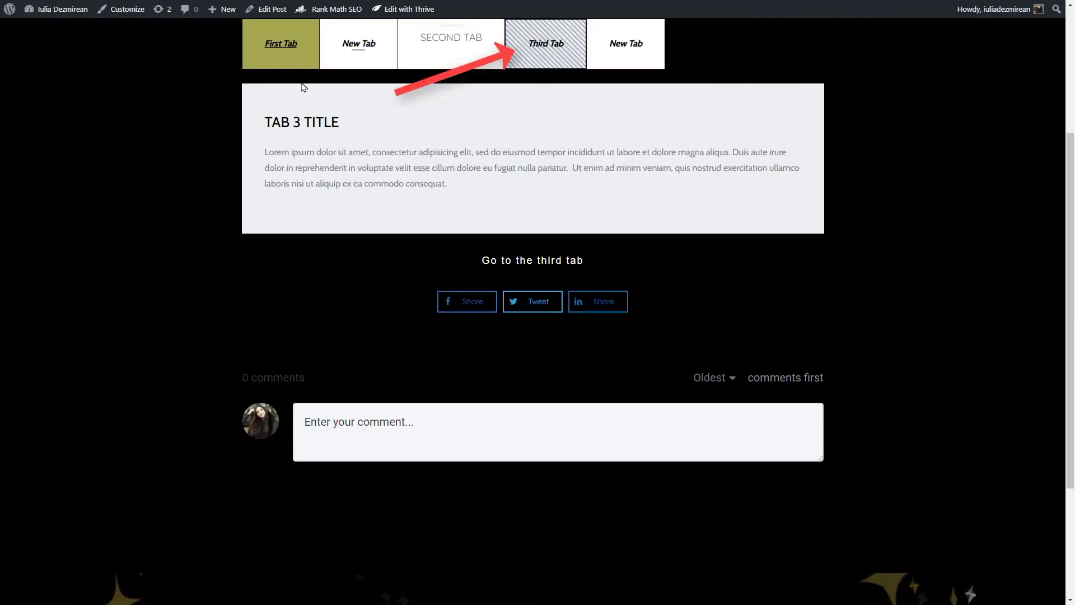